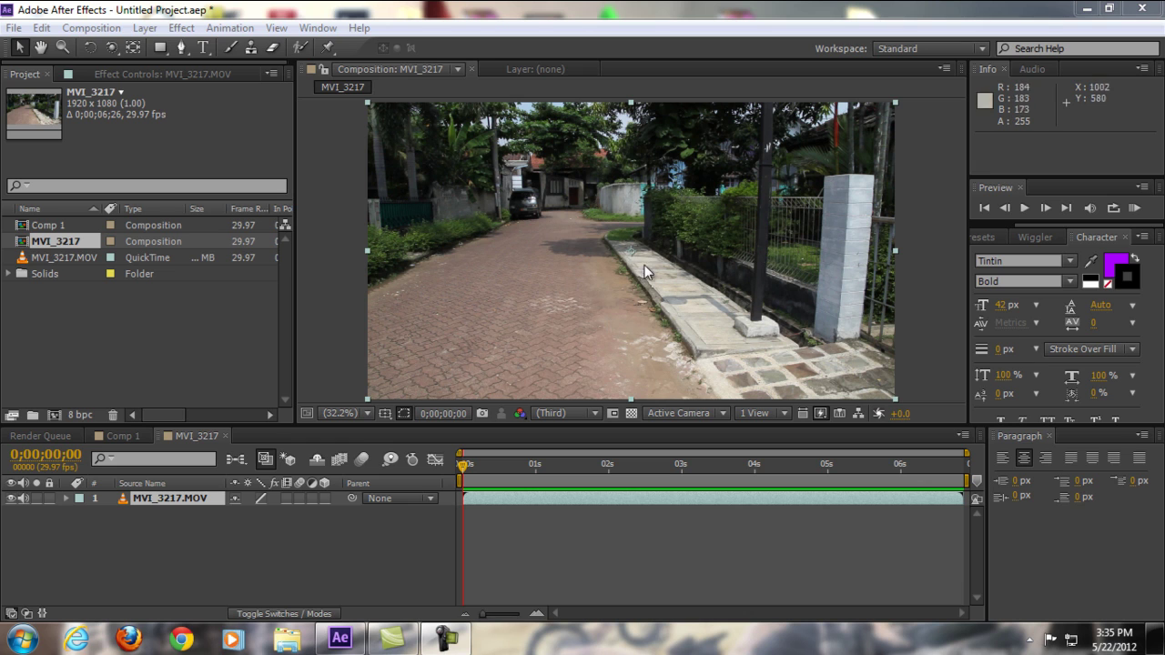
# Scrub through the street footage to check its camera motion, ending near the start.
pyautogui.moveTo(588, 465); pyautogui.dragTo(702, 468)
pyautogui.press('Home')
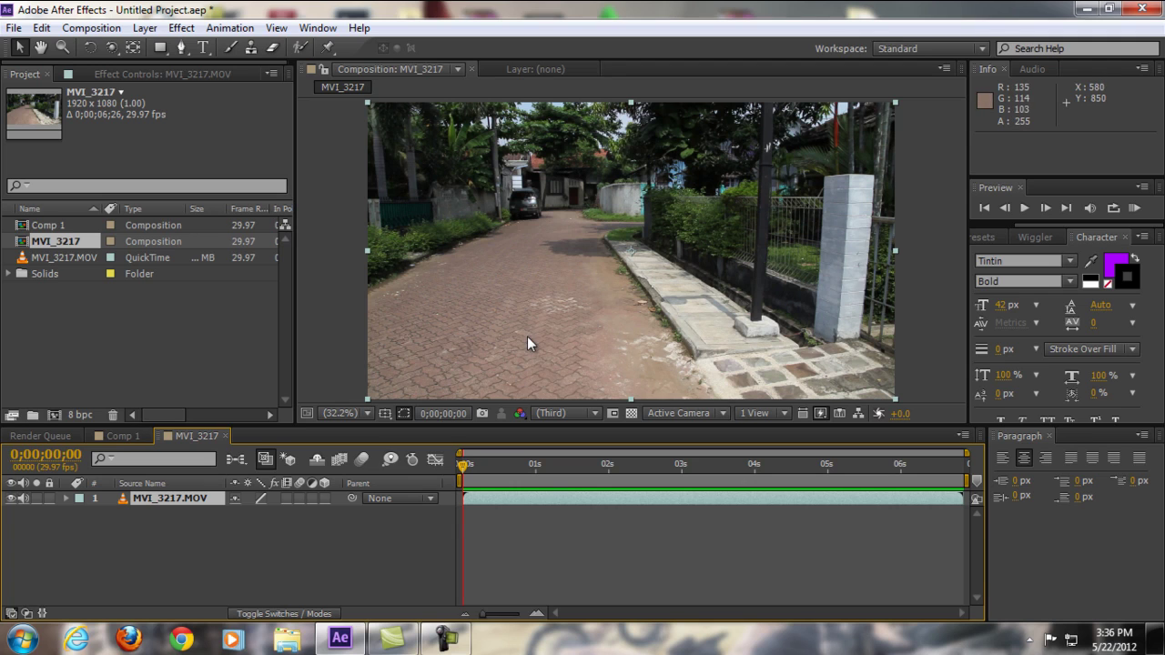
pyautogui.click(522, 465)
pyautogui.moveTo(523, 467); pyautogui.dragTo(762, 469)
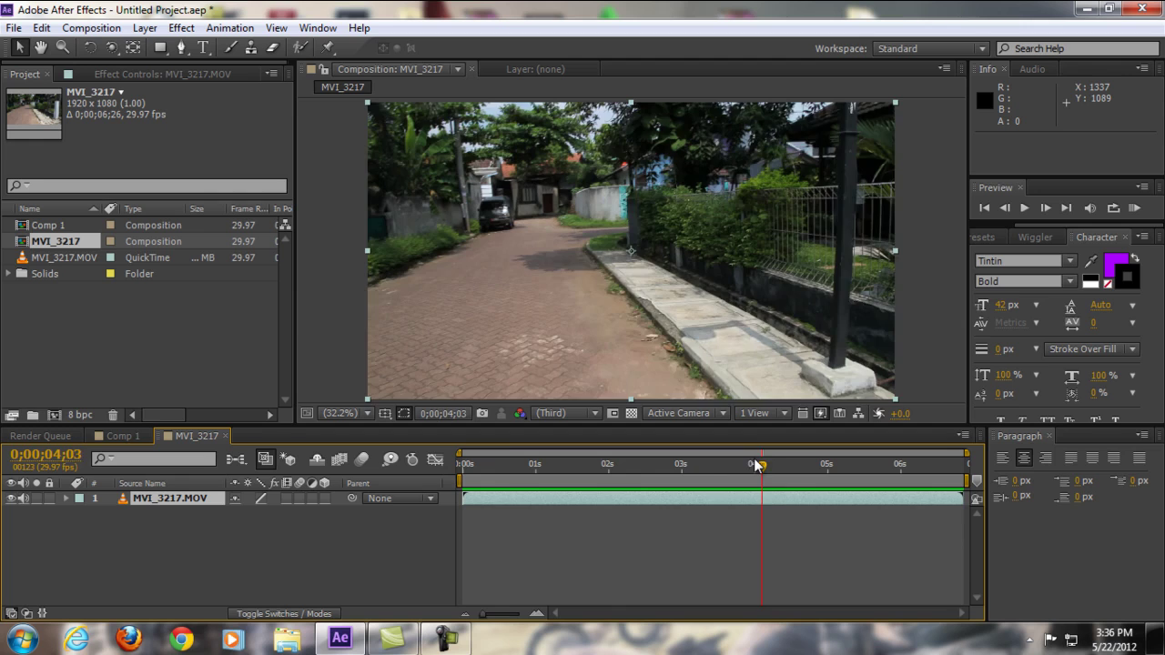
pyautogui.moveTo(754, 462); pyautogui.dragTo(681, 466)
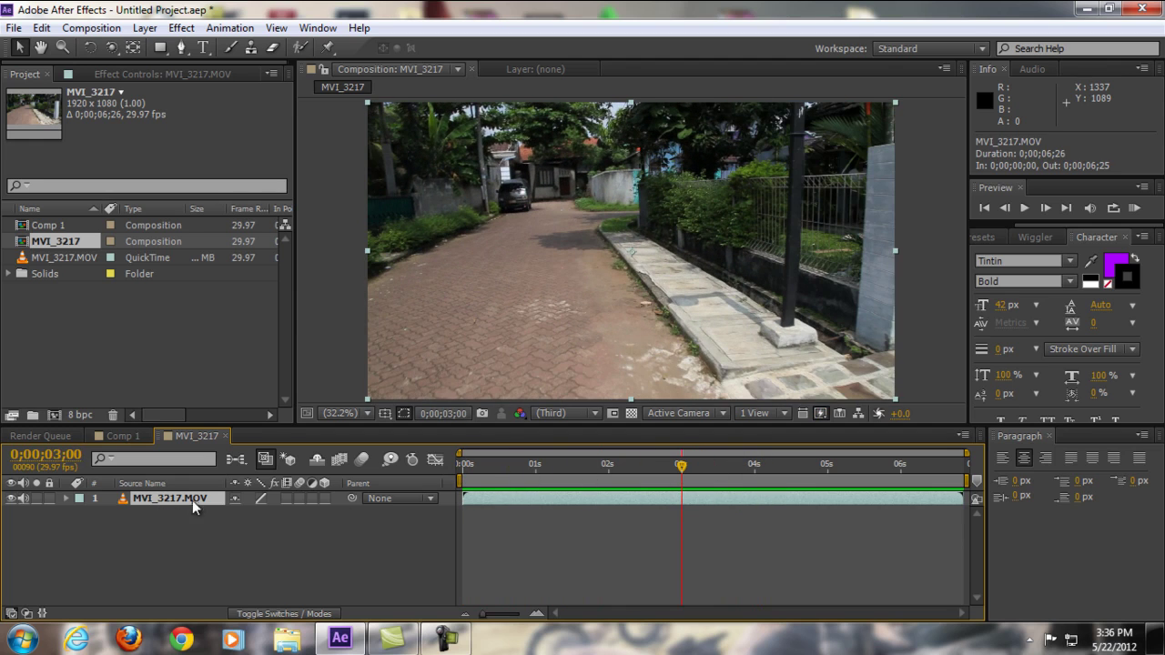
# Apply Track Camera to MVI_3217.MOV and preview the footage while the analysis runs.
pyautogui.click(229, 28)
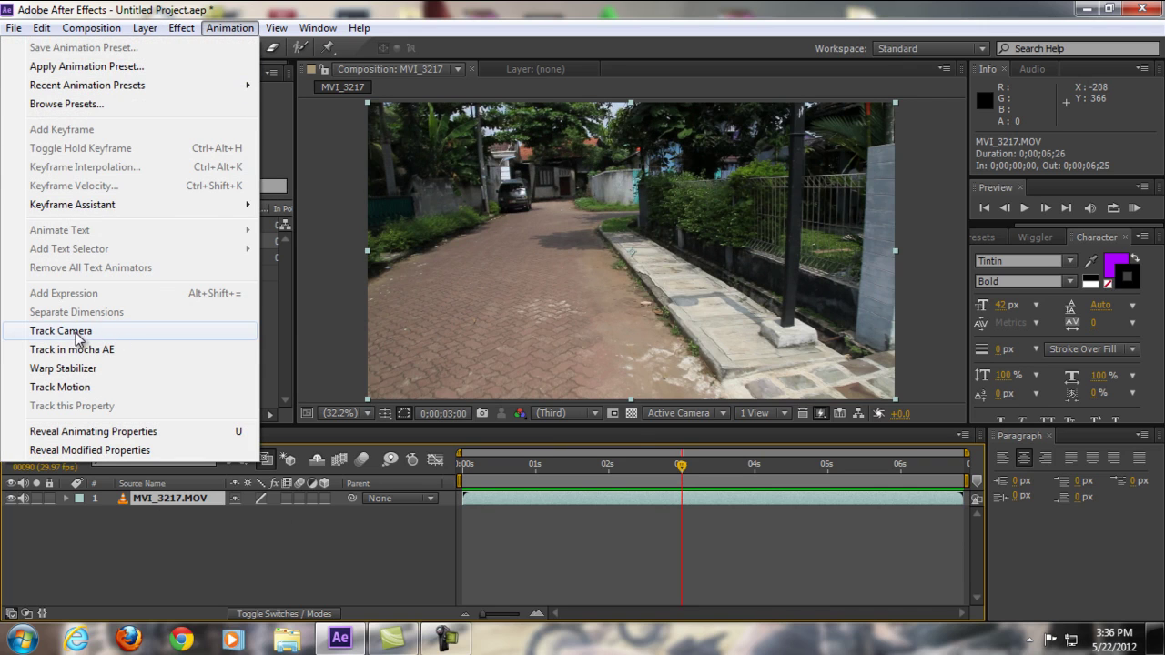
pyautogui.click(76, 334)
pyautogui.moveTo(706, 459)
pyautogui.mouseDown()
pyautogui.moveTo(466, 465)
pyautogui.moveTo(716, 465)
pyautogui.mouseUp()
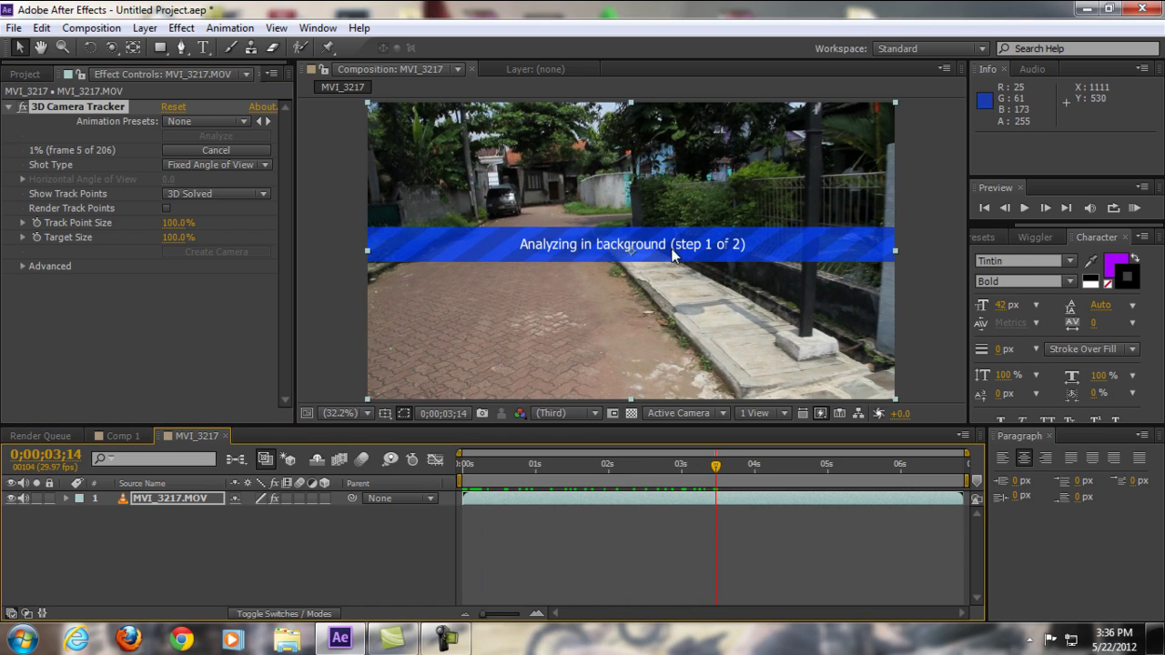
pyautogui.moveTo(719, 466); pyautogui.dragTo(489, 467)
pyautogui.click(1134, 212)
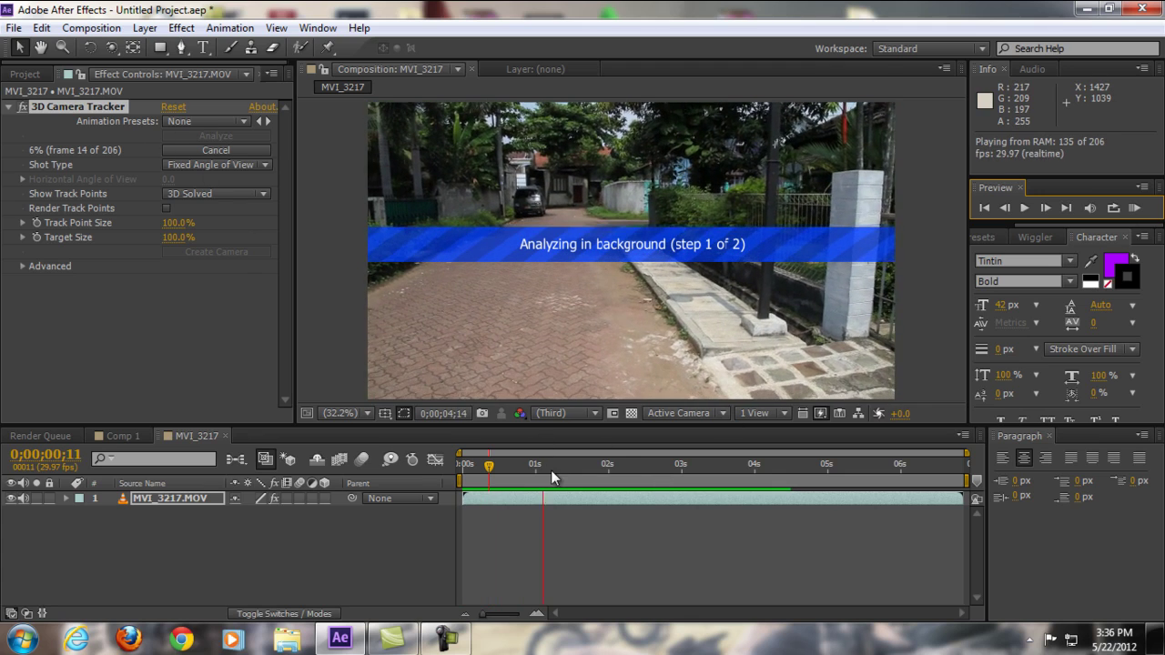
pyautogui.click(613, 228)
pyautogui.moveTo(700, 464); pyautogui.dragTo(576, 464)
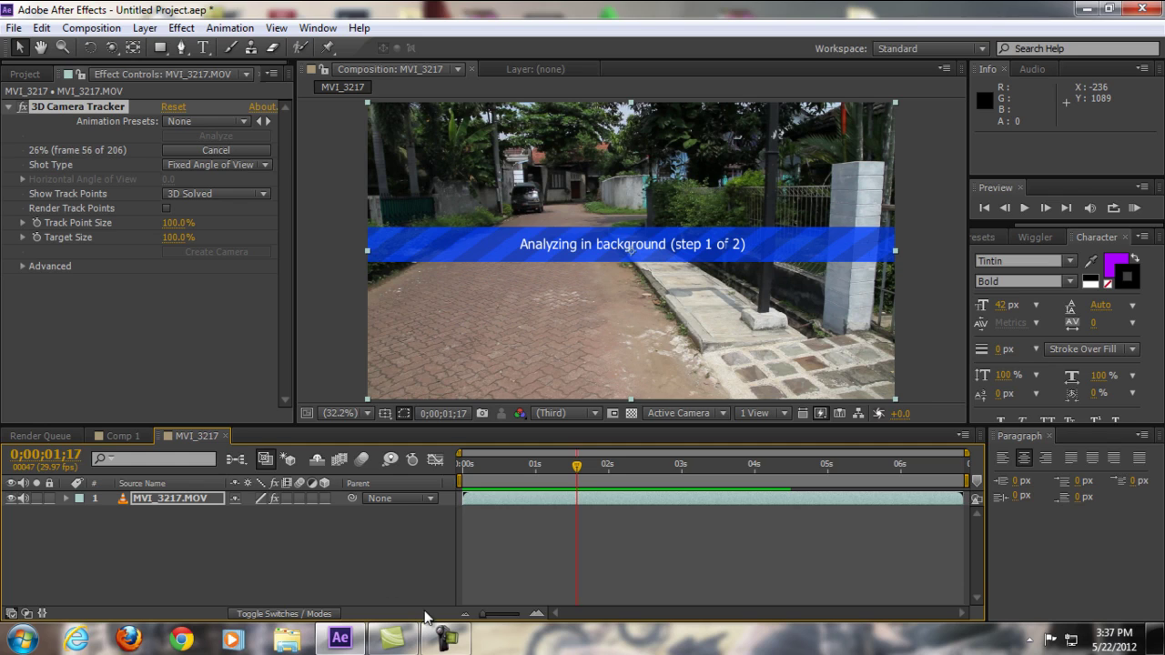
pyautogui.click(446, 639)
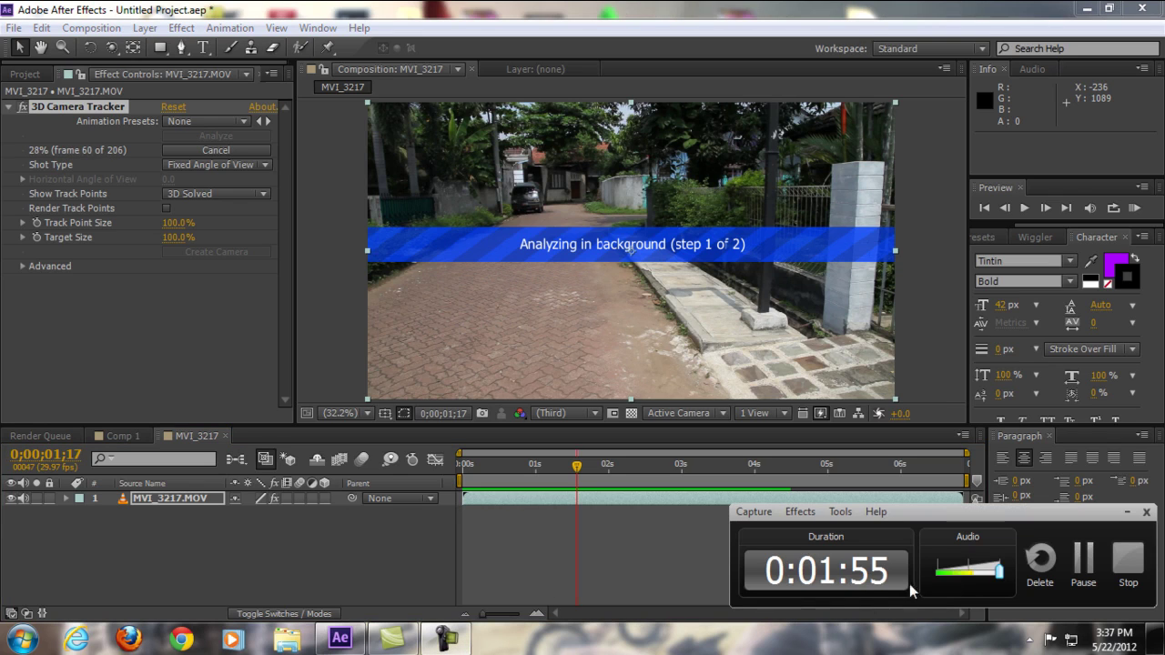
# Scrub the timeline to review the solved track points across the street and sidewalk.
pyautogui.click(1087, 561)
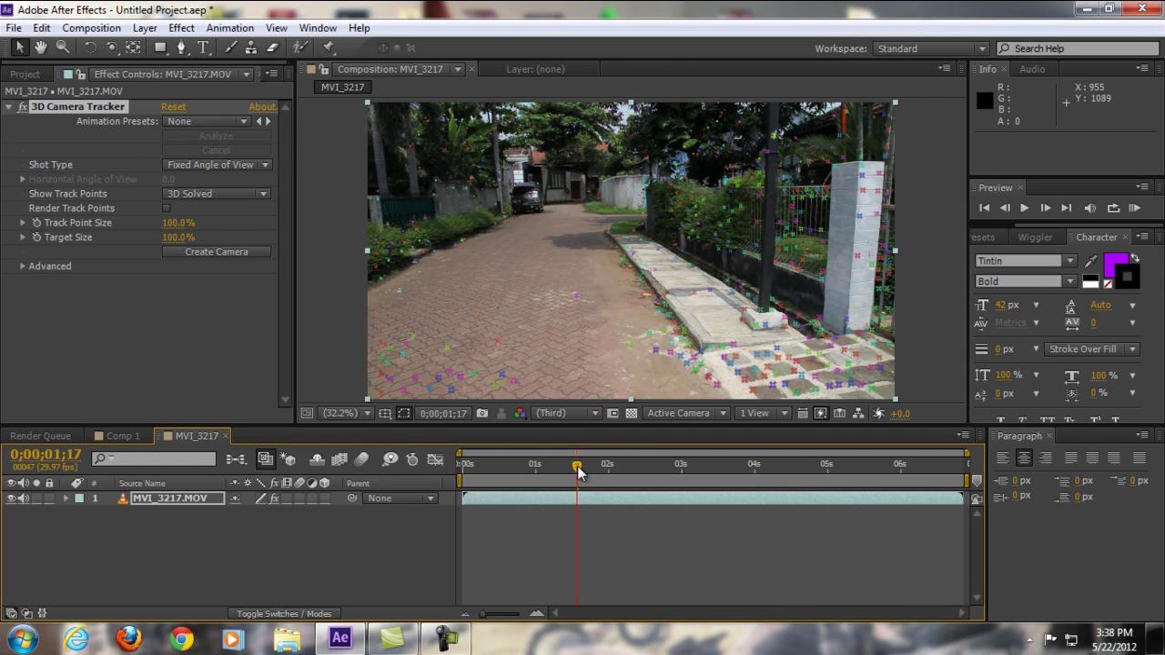
pyautogui.moveTo(578, 471); pyautogui.dragTo(605, 468)
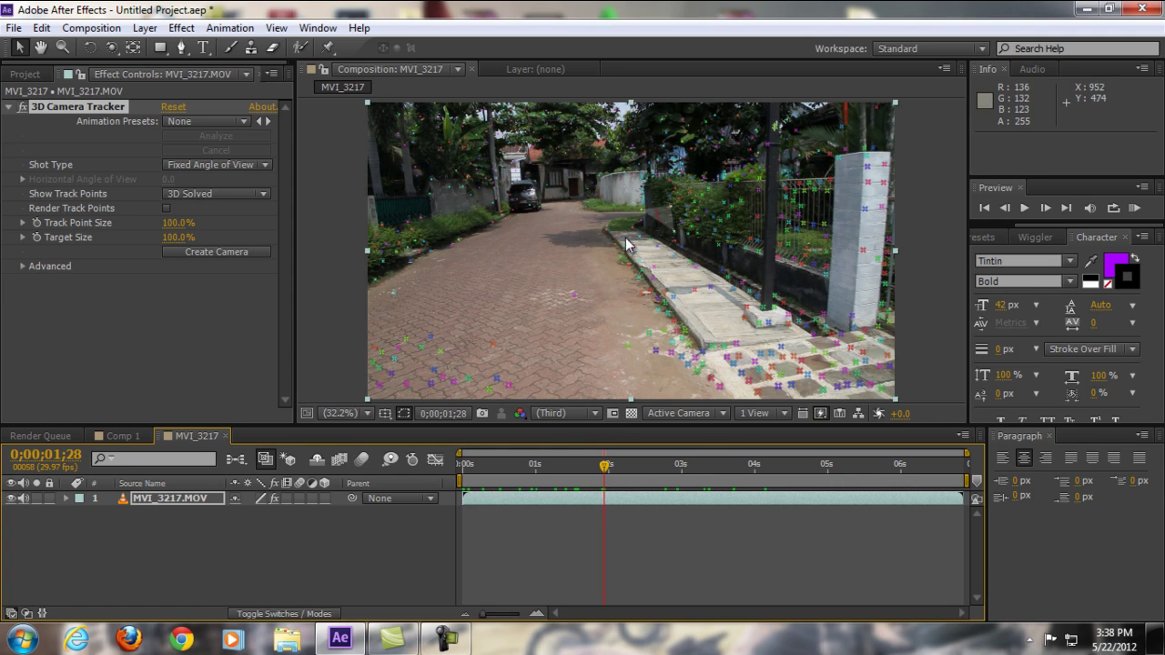
pyautogui.moveTo(676, 466); pyautogui.dragTo(758, 466)
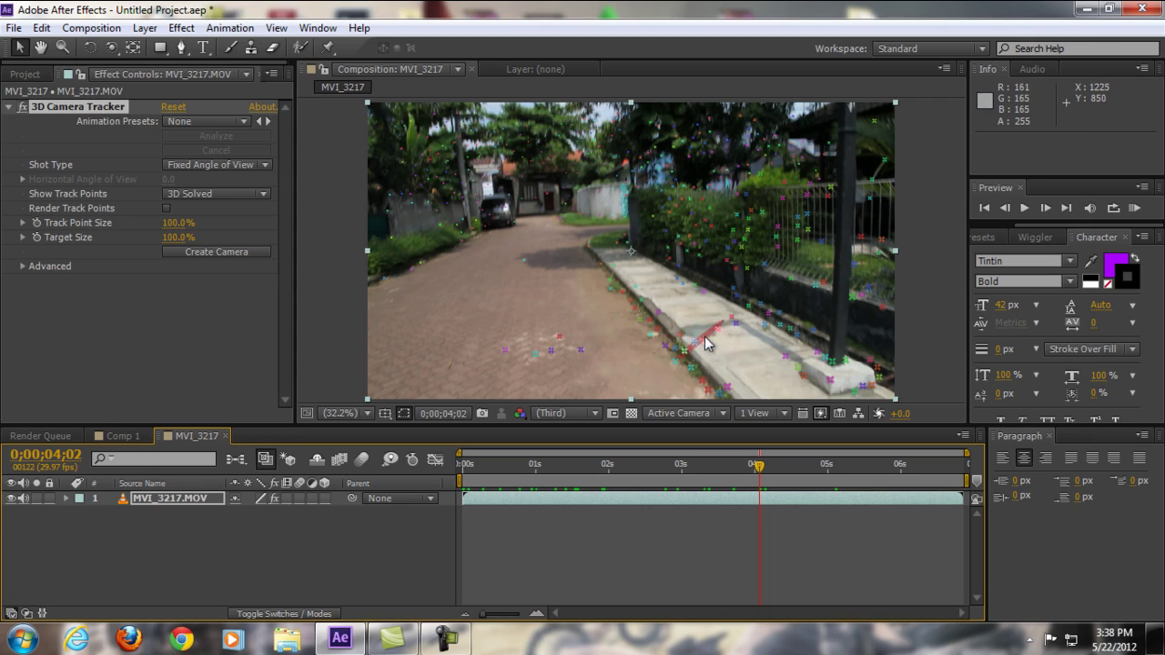
# Create Text and Camera from a sidewalk track point, then RAM preview from about three seconds.
pyautogui.rightClick(706, 338)
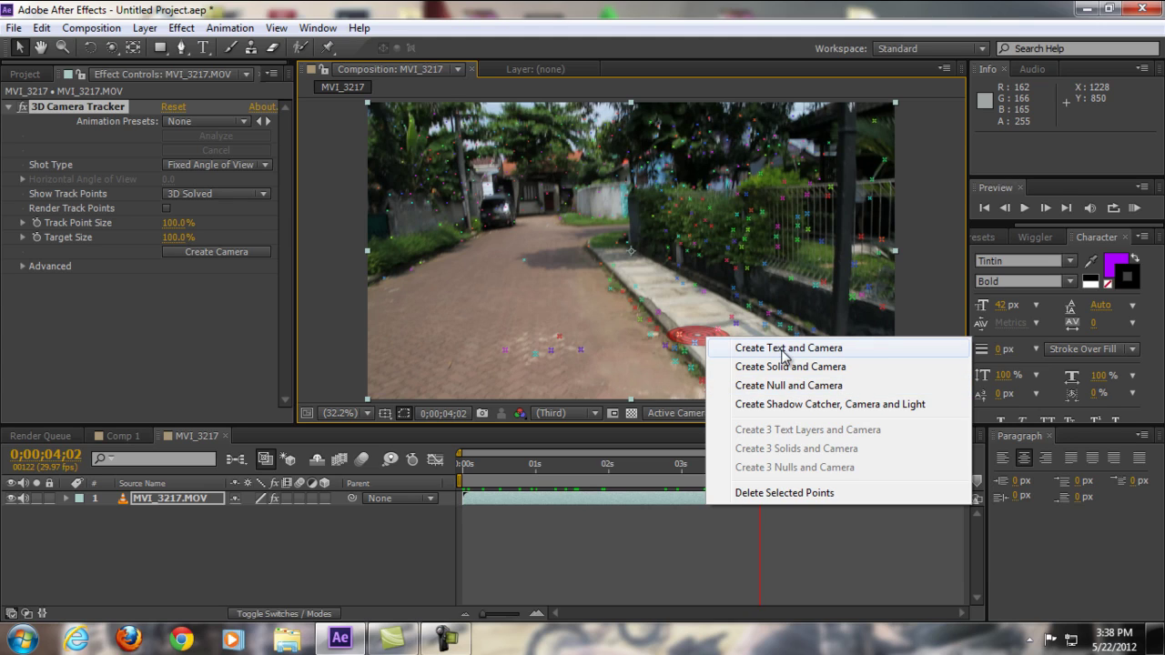
pyautogui.click(845, 353)
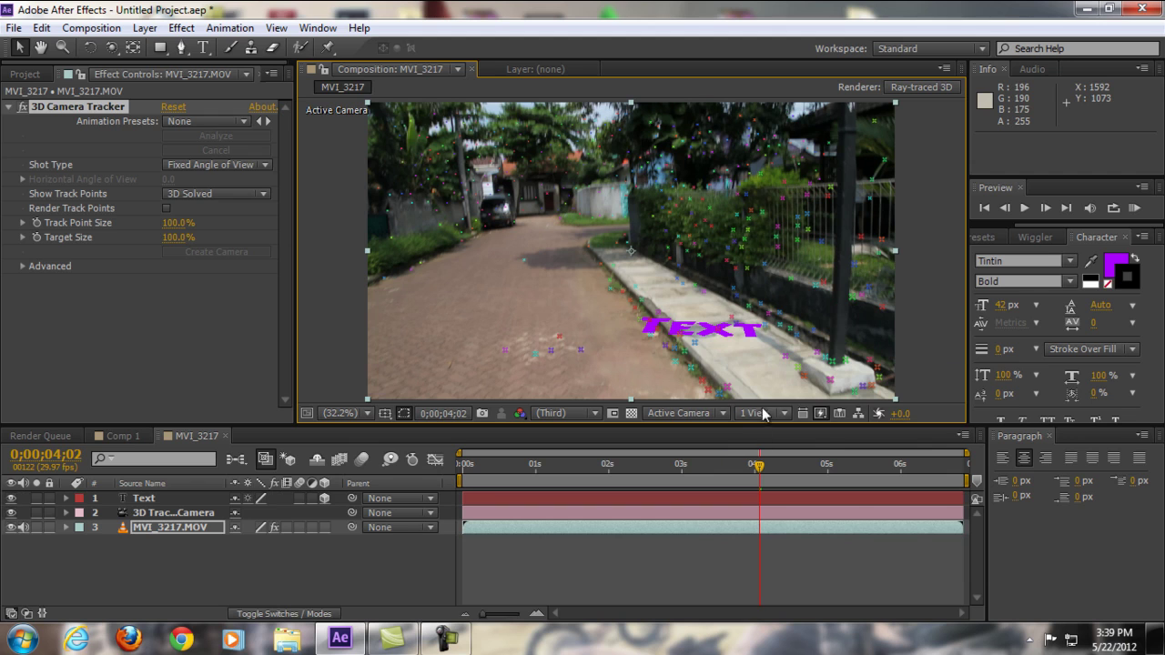
pyautogui.moveTo(758, 466); pyautogui.dragTo(430, 467)
pyautogui.click(1134, 208)
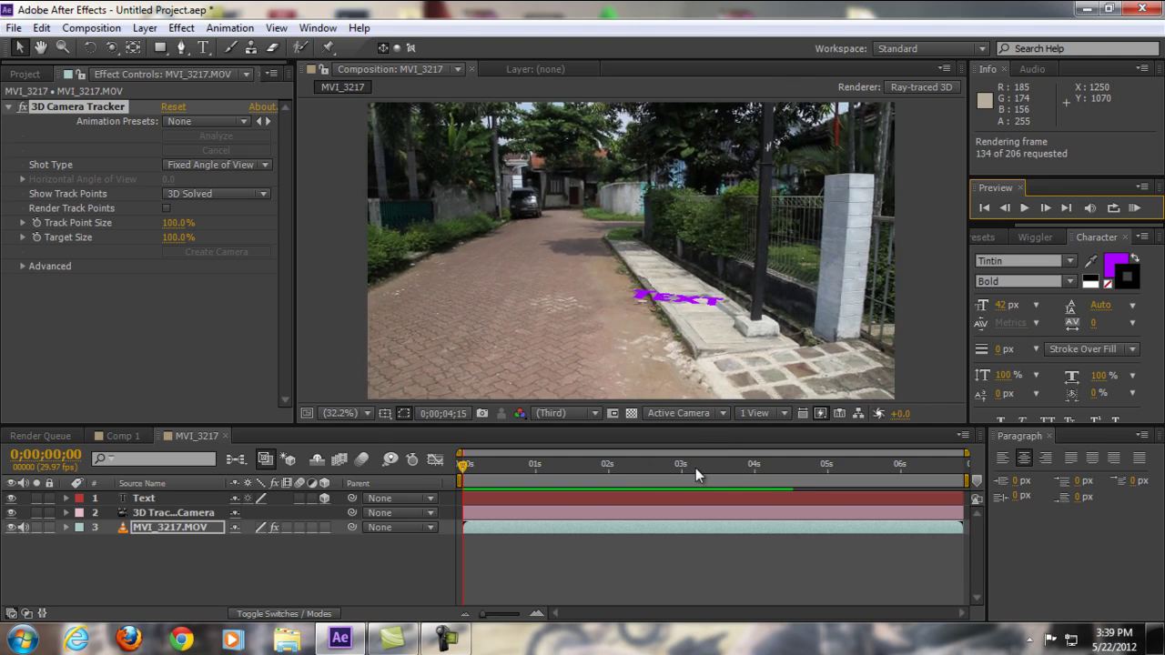
# Tilt the Text layer upright on the sidewalk with the Rotation tool, then RAM preview.
pyautogui.moveTo(616, 466); pyautogui.dragTo(742, 466)
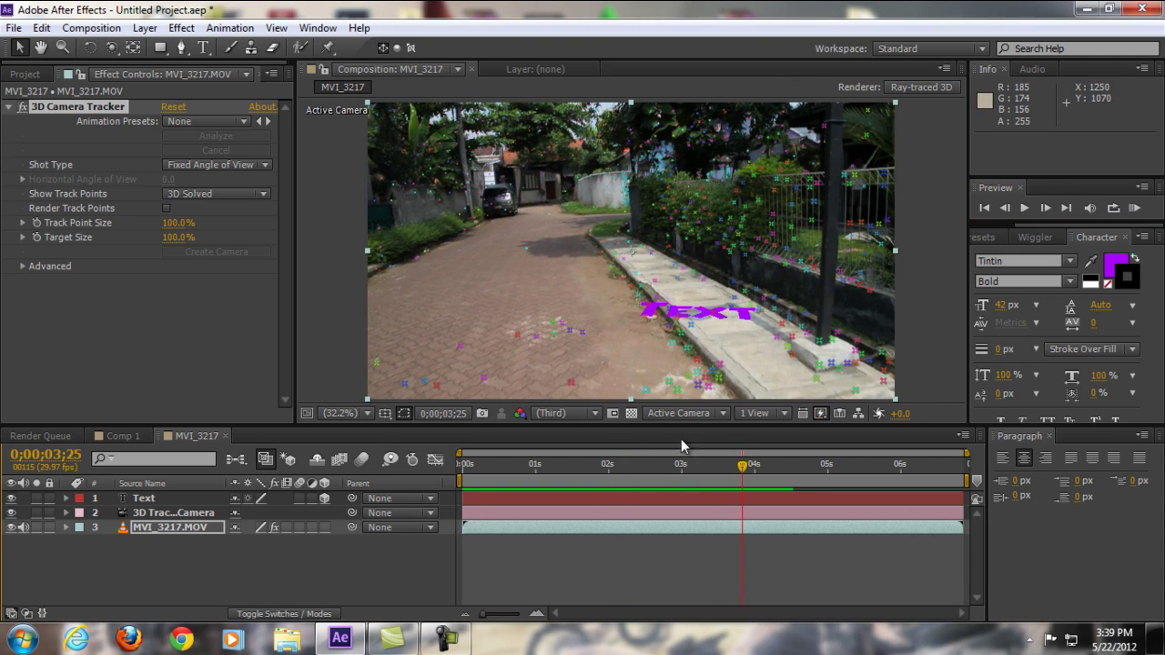
pyautogui.click(88, 48)
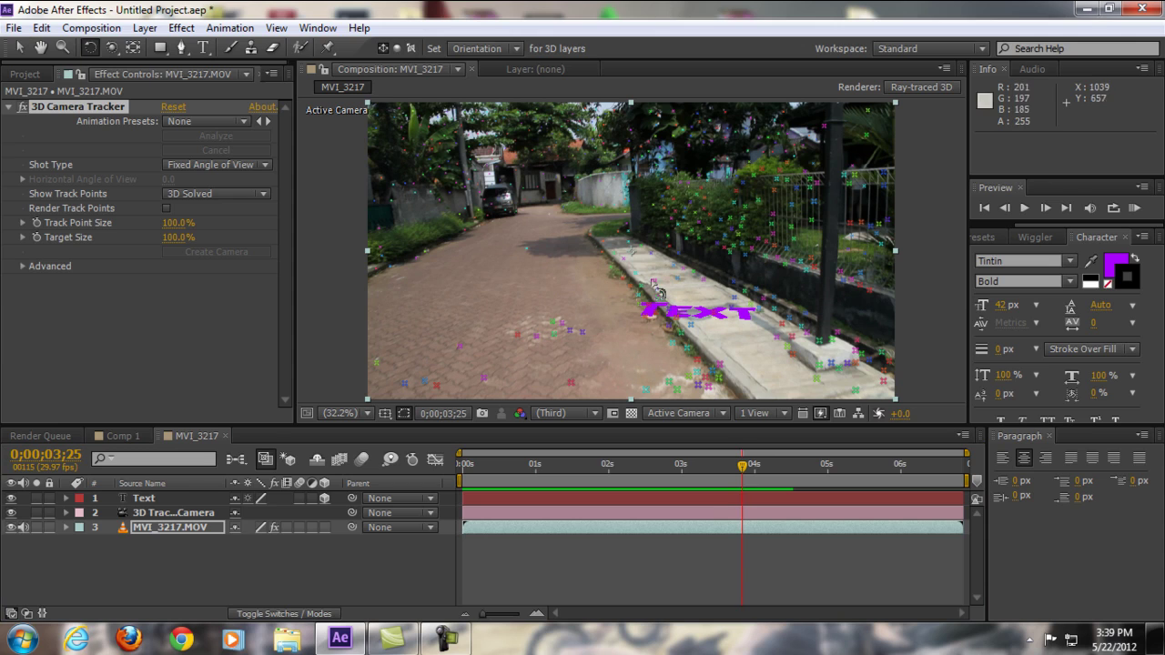
pyautogui.click(197, 502)
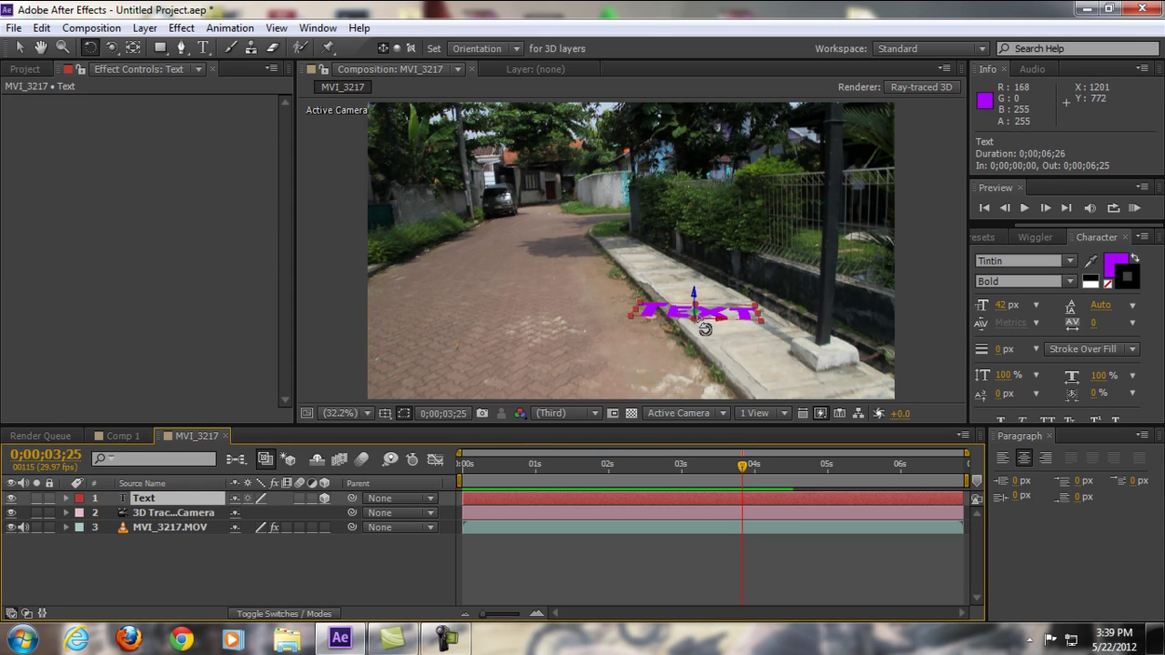
pyautogui.moveTo(711, 323); pyautogui.dragTo(600, 330)
pyautogui.click(19, 47)
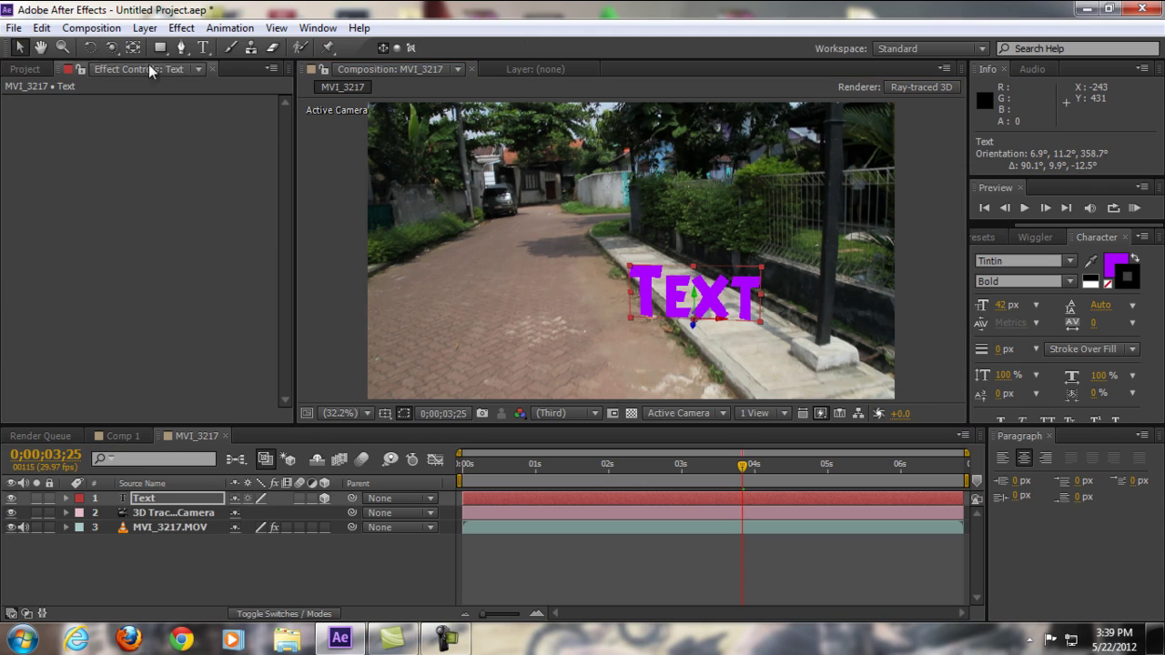
pyautogui.click(1136, 209)
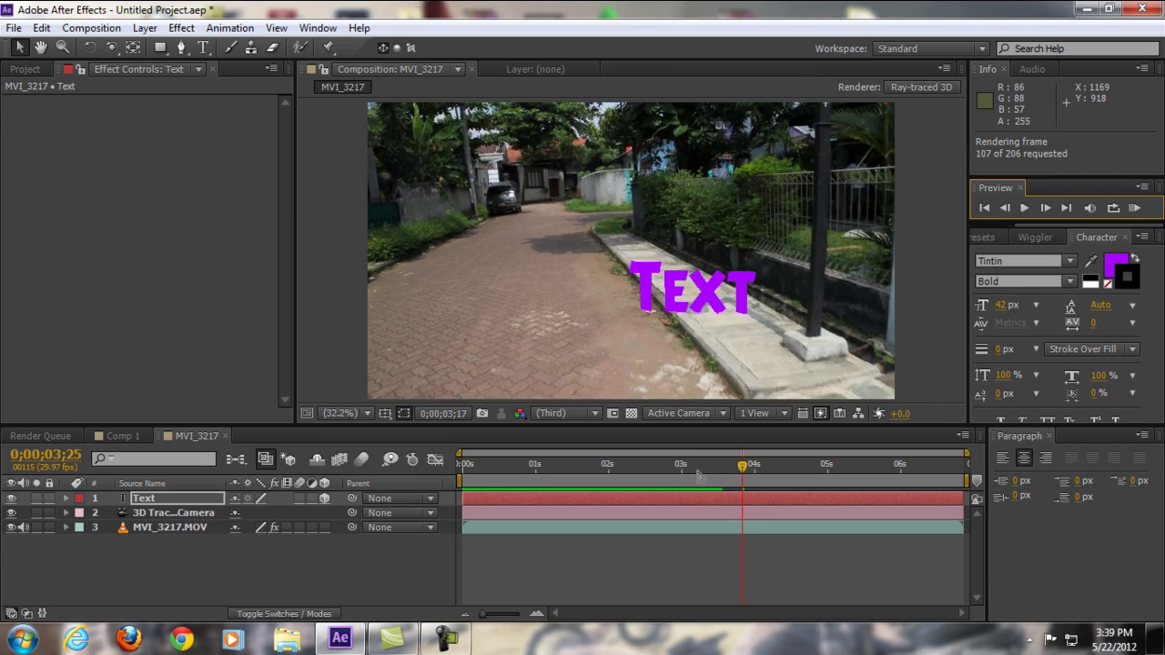
pyautogui.press('space')
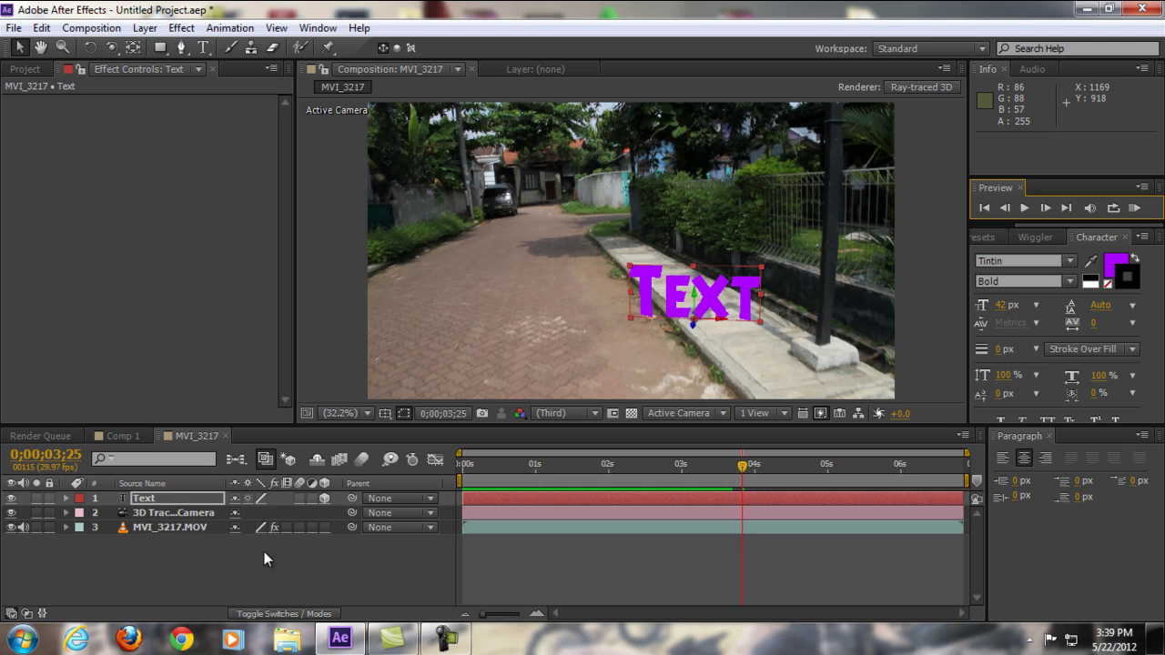
# Set the composition's 3D renderer to Ray-traced 3D in Composition Settings > Advanced.
pyautogui.click(101, 32)
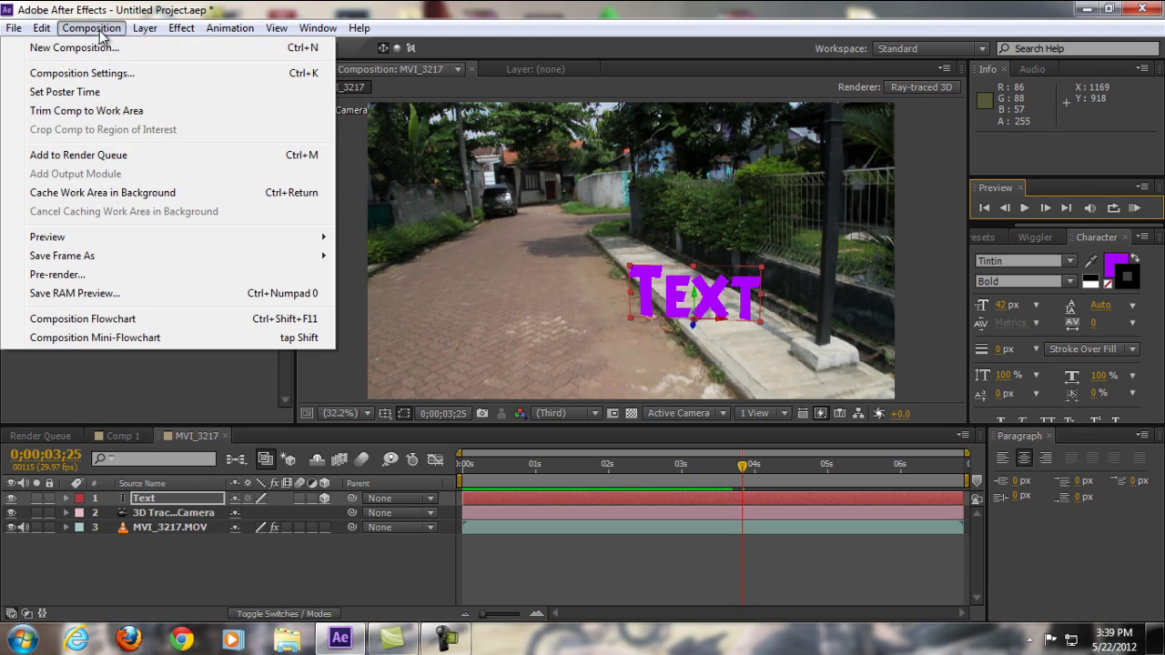
pyautogui.click(109, 75)
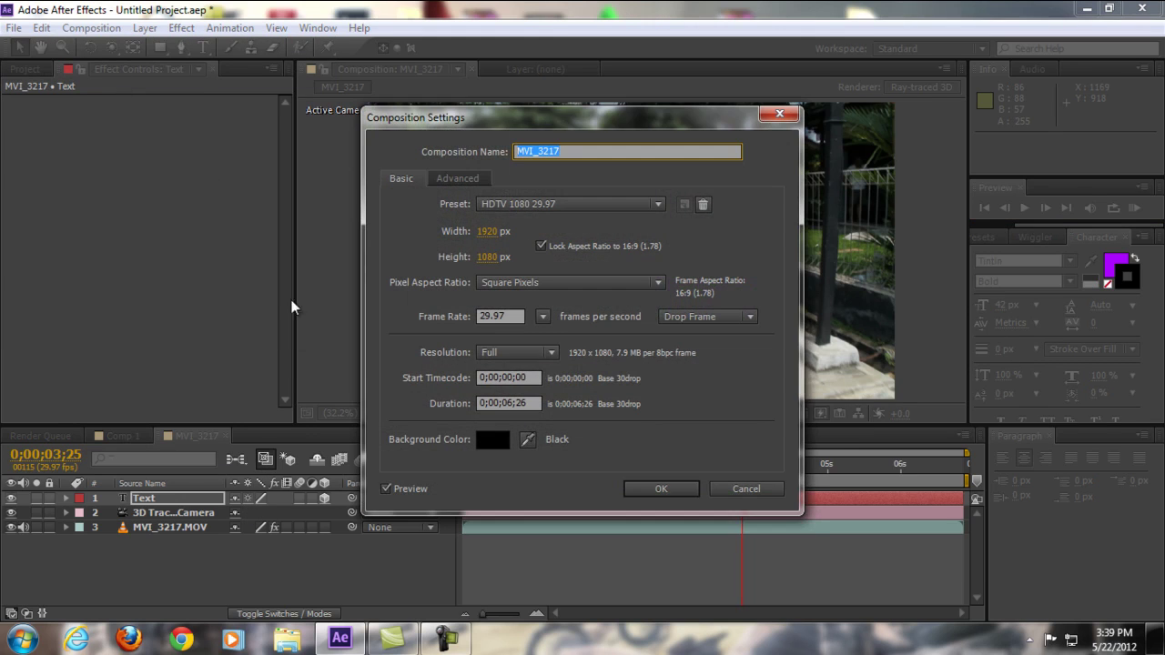
pyautogui.click(458, 179)
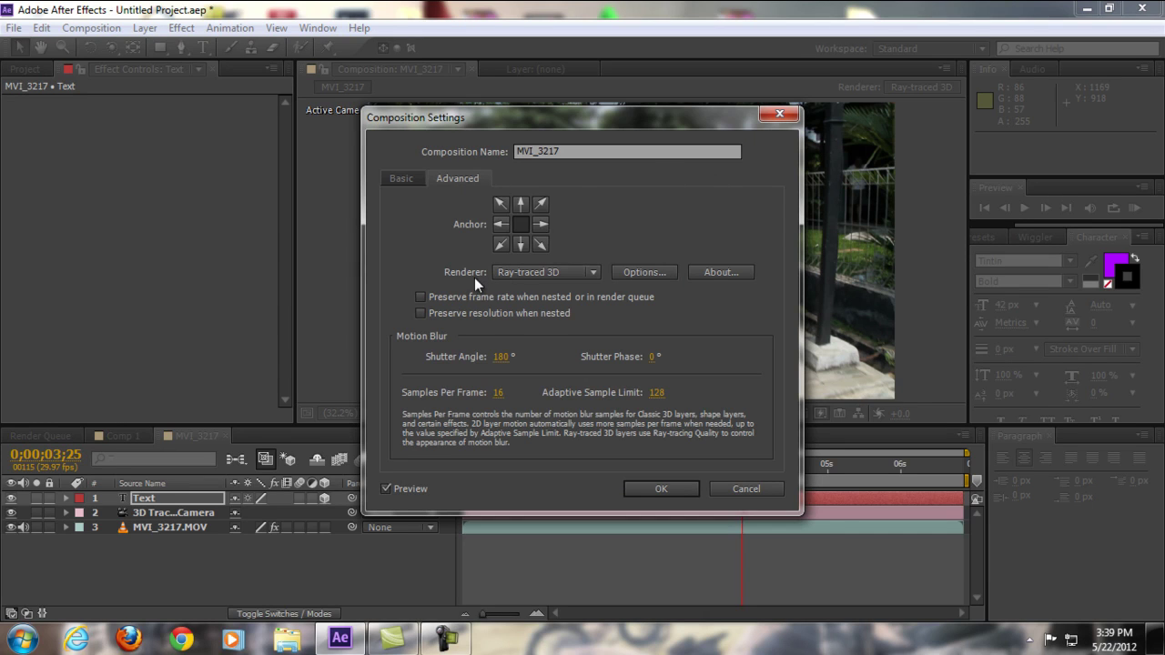
pyautogui.click(594, 272)
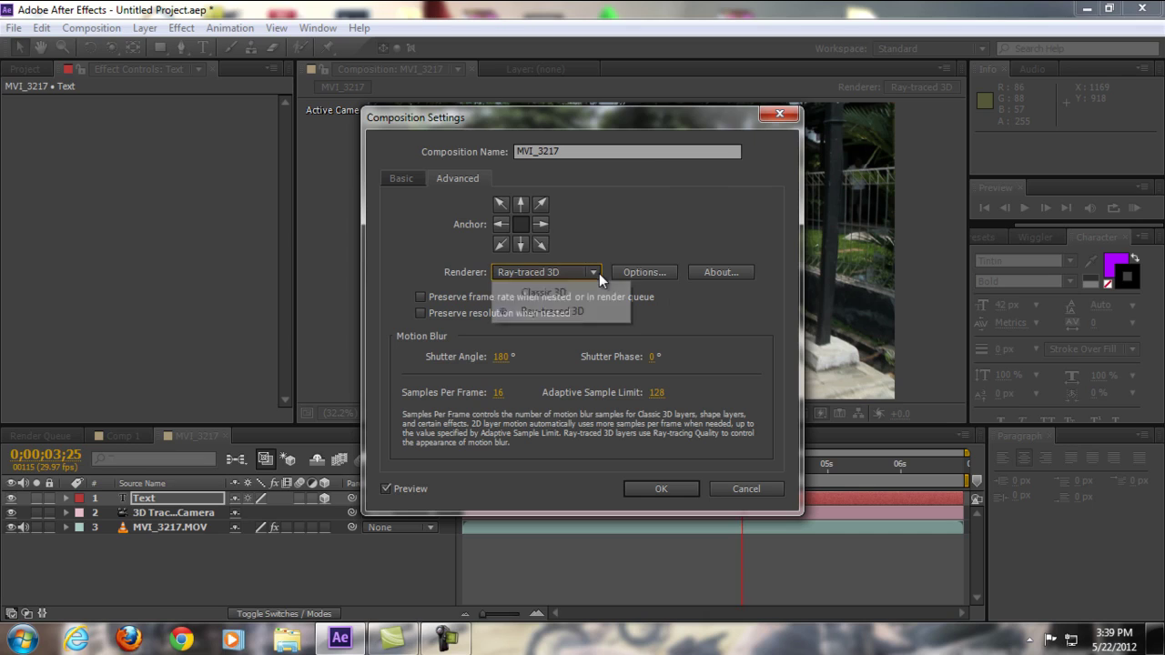
pyautogui.click(541, 293)
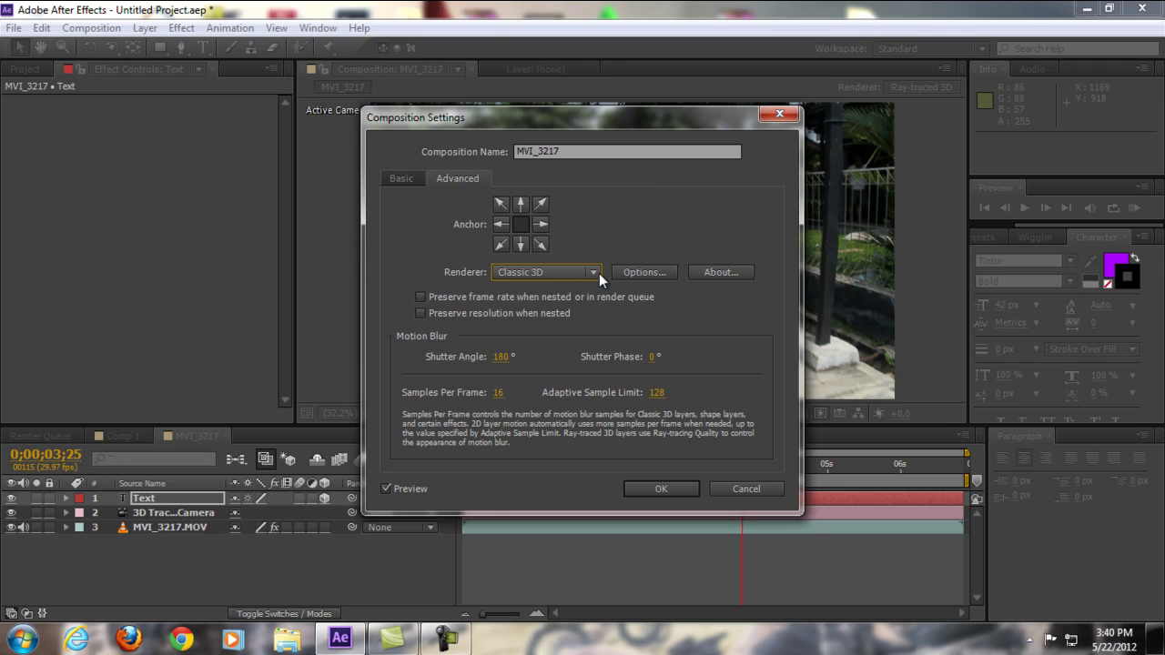
pyautogui.click(593, 273)
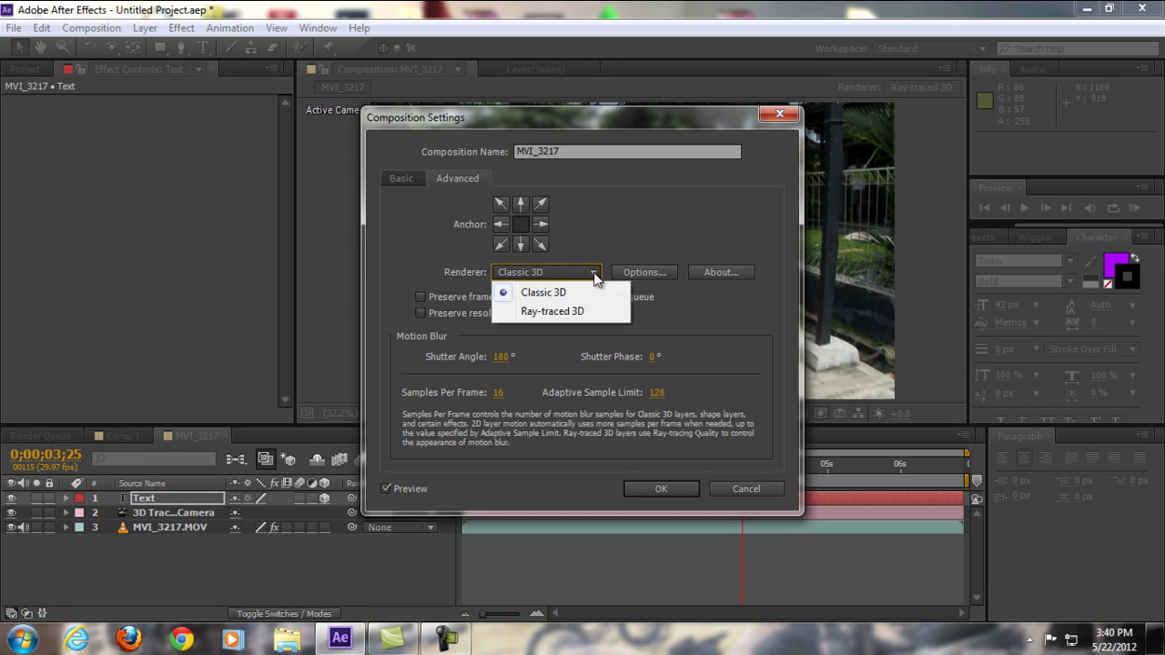
pyautogui.click(550, 312)
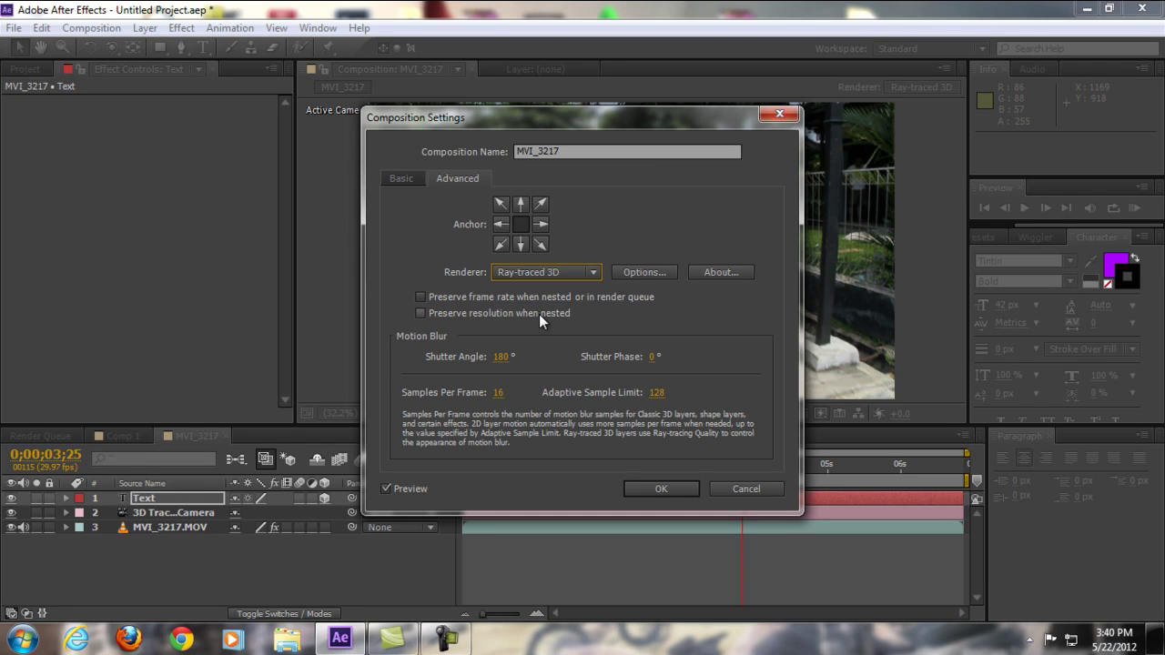
# Set Ray-tracing Quality to 1 in the renderer options and confirm both dialogs.
pyautogui.click(635, 276)
pyautogui.moveTo(673, 197); pyautogui.dragTo(651, 199)
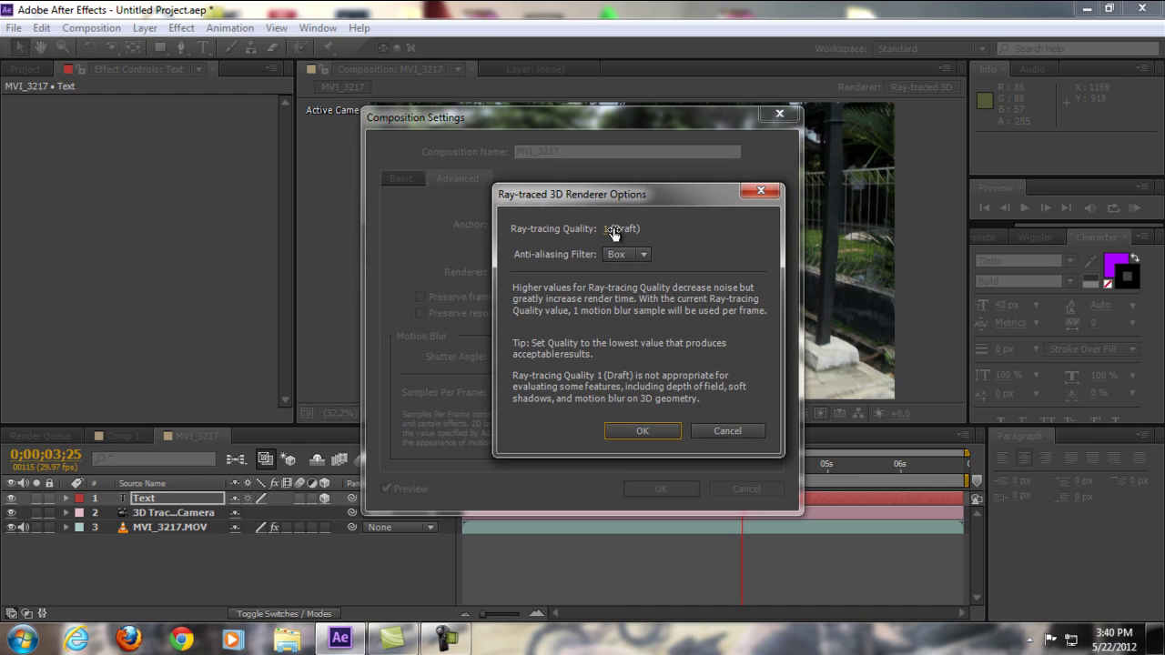
pyautogui.moveTo(609, 231)
pyautogui.mouseDown()
pyautogui.moveTo(643, 238)
pyautogui.moveTo(392, 223)
pyautogui.mouseUp()
pyautogui.moveTo(674, 194); pyautogui.dragTo(650, 200)
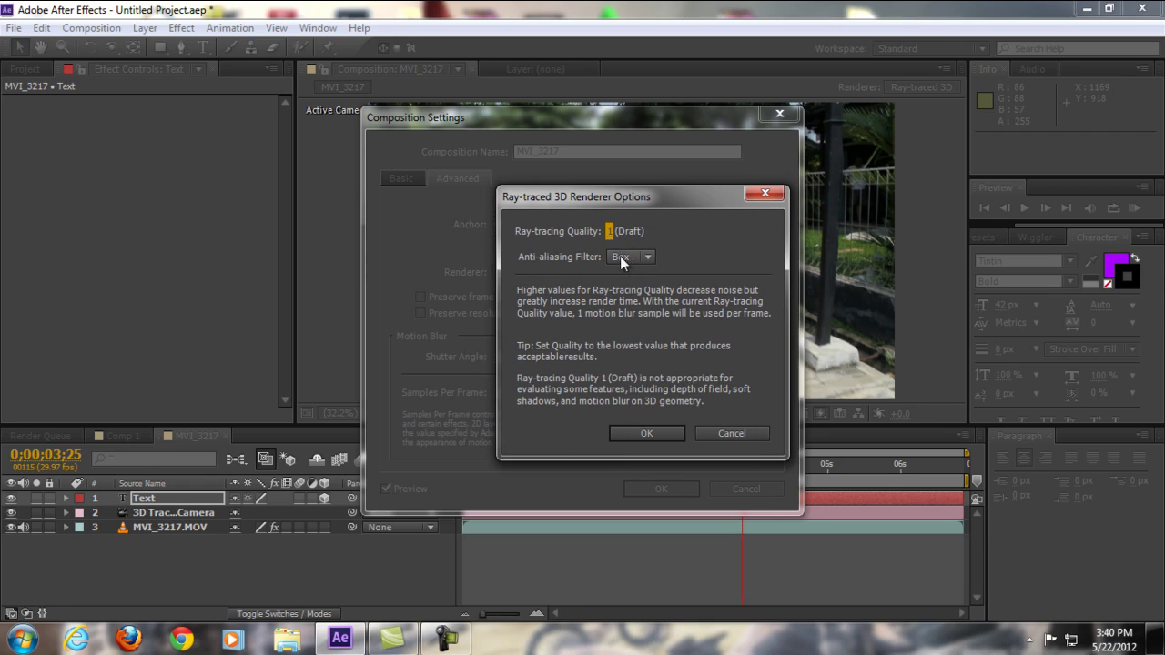
pyautogui.click(610, 232)
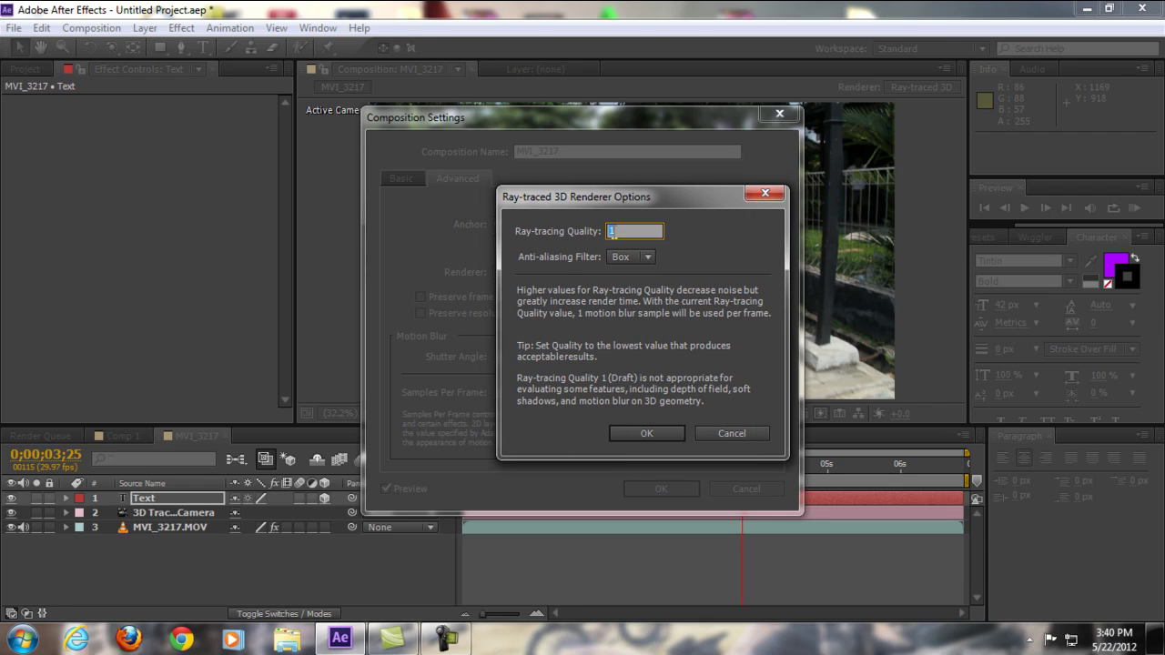
pyautogui.click(715, 234)
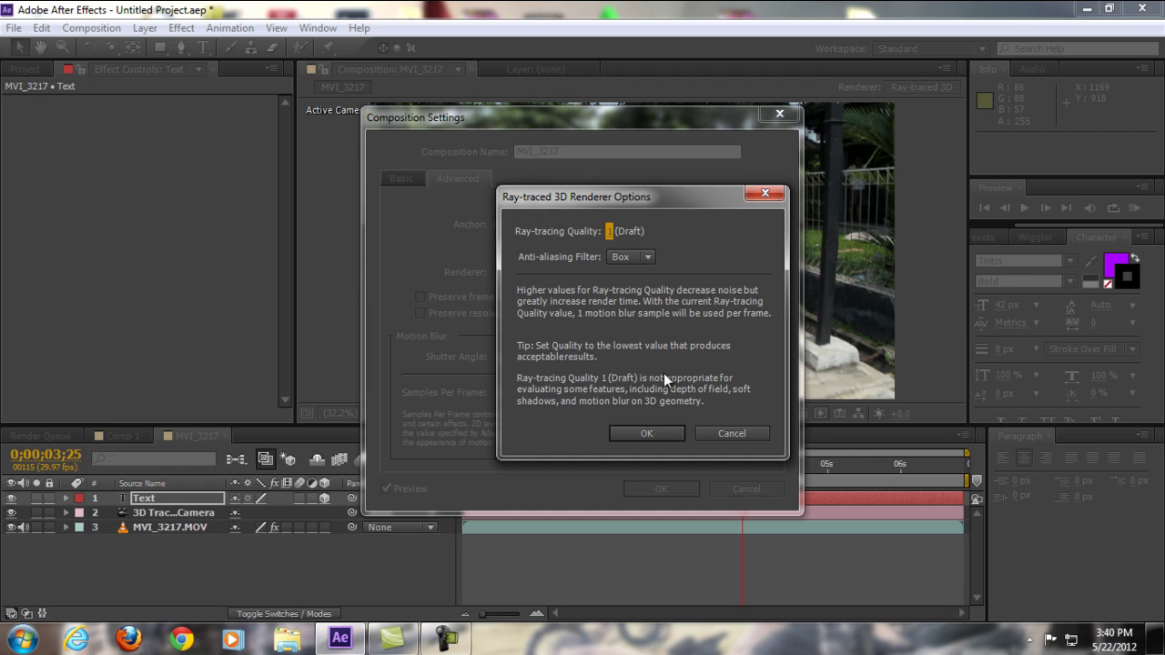
pyautogui.moveTo(665, 194); pyautogui.dragTo(630, 191)
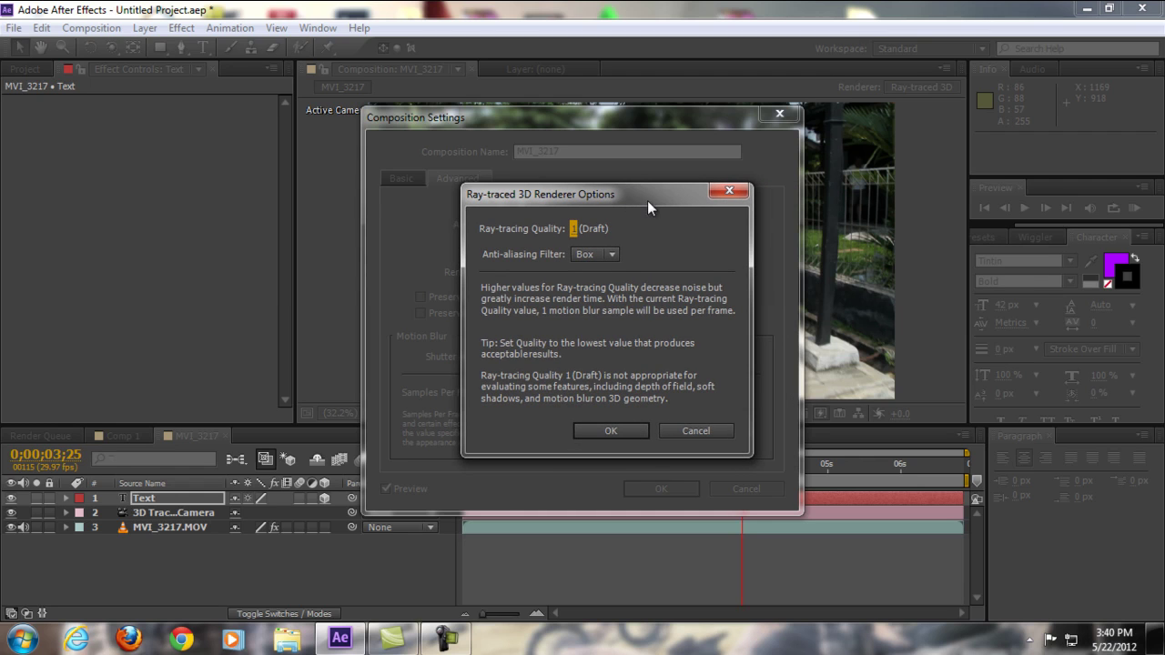
pyautogui.click(620, 429)
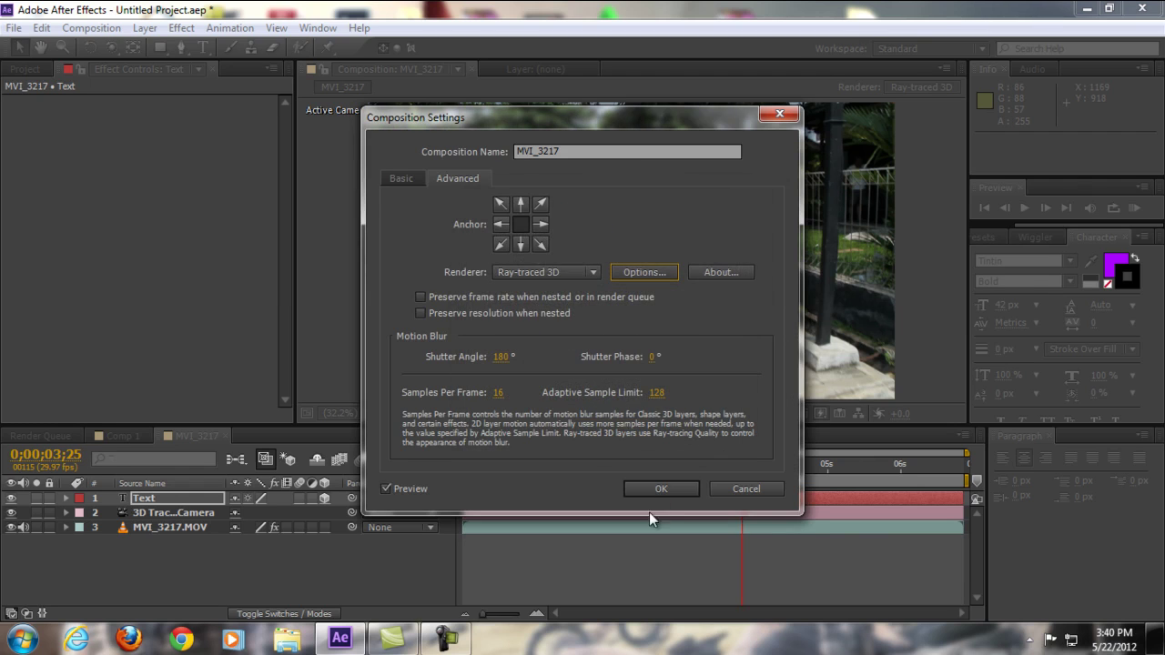
pyautogui.click(661, 487)
# Set the Text layer's Geometry Options Extrusion Depth to 15.0 and check it at 0;00;06;07.
pyautogui.click(713, 464)
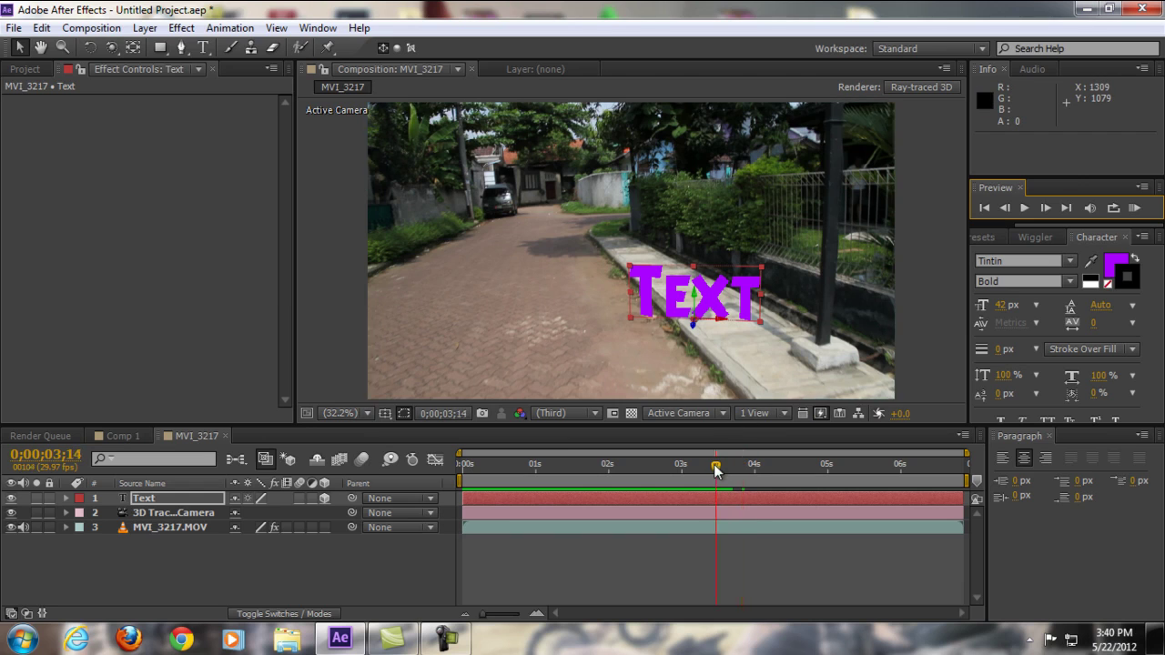
pyautogui.click(91, 27)
pyautogui.click(332, 7)
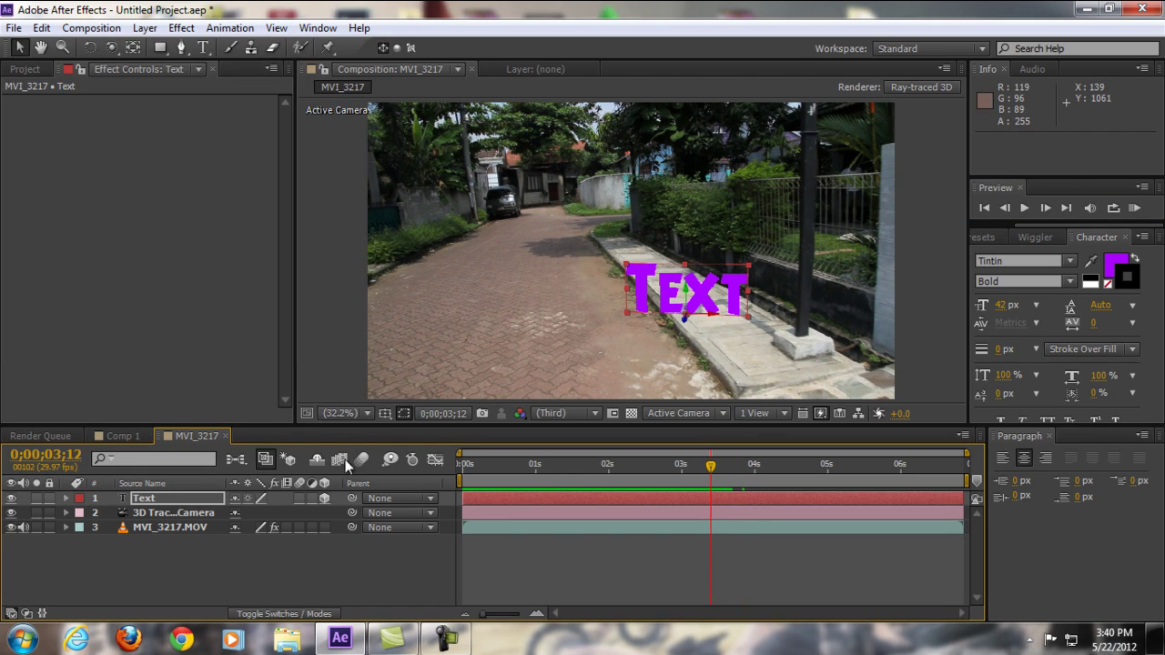
pyautogui.click(152, 496)
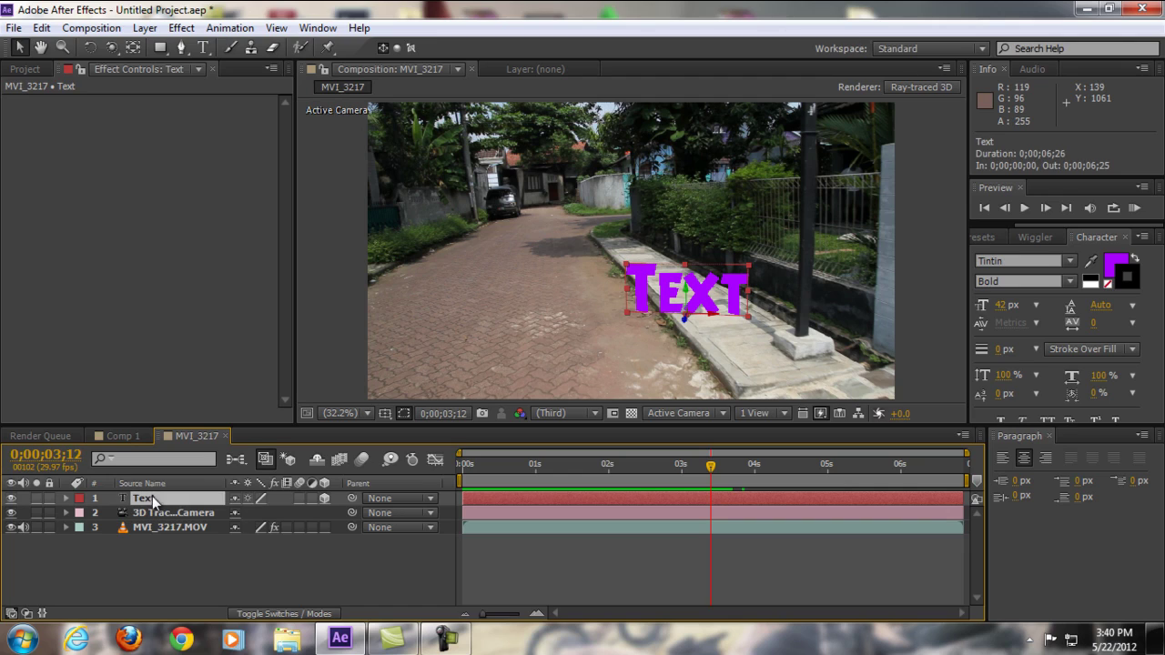
pyautogui.click(65, 499)
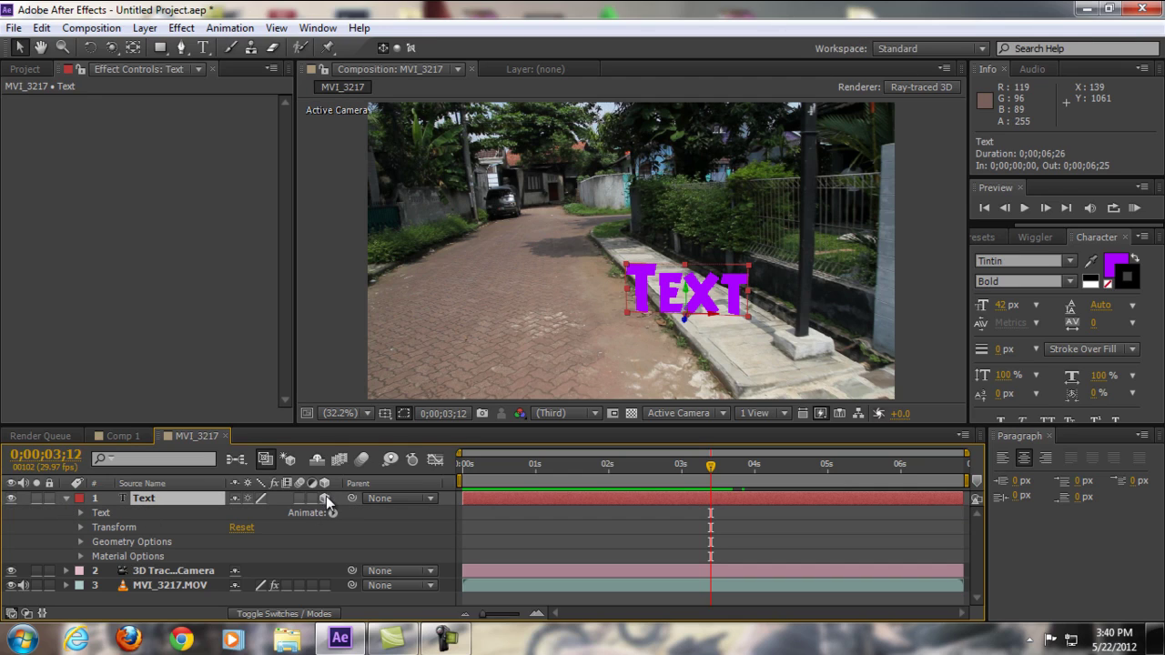
pyautogui.click(144, 542)
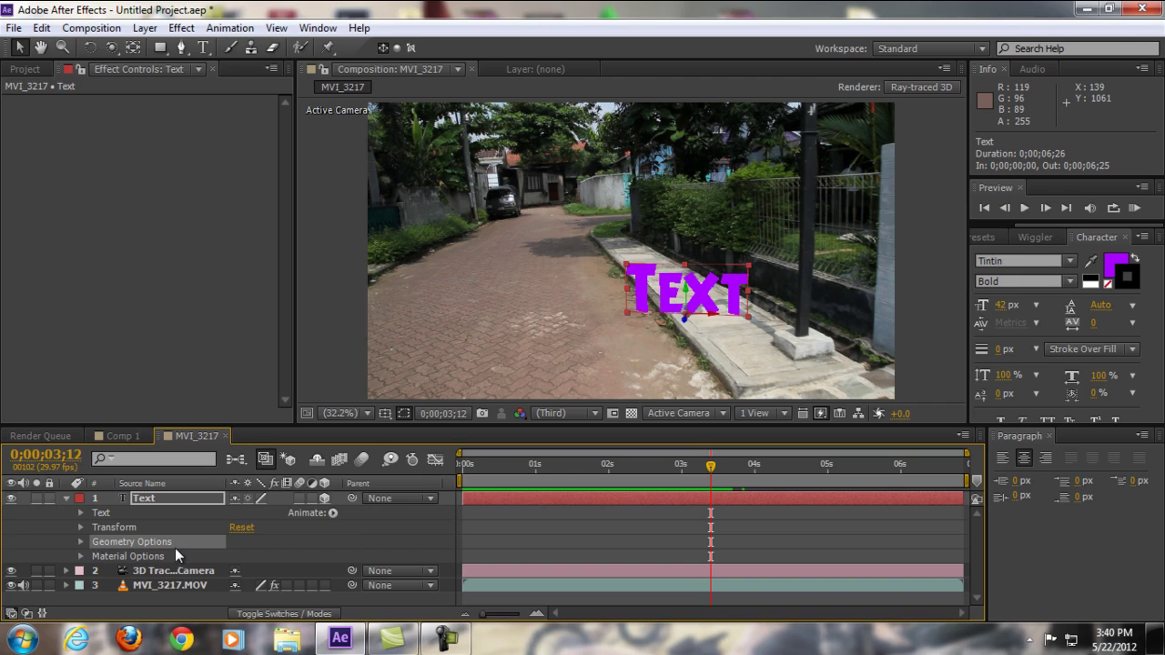
pyautogui.click(84, 542)
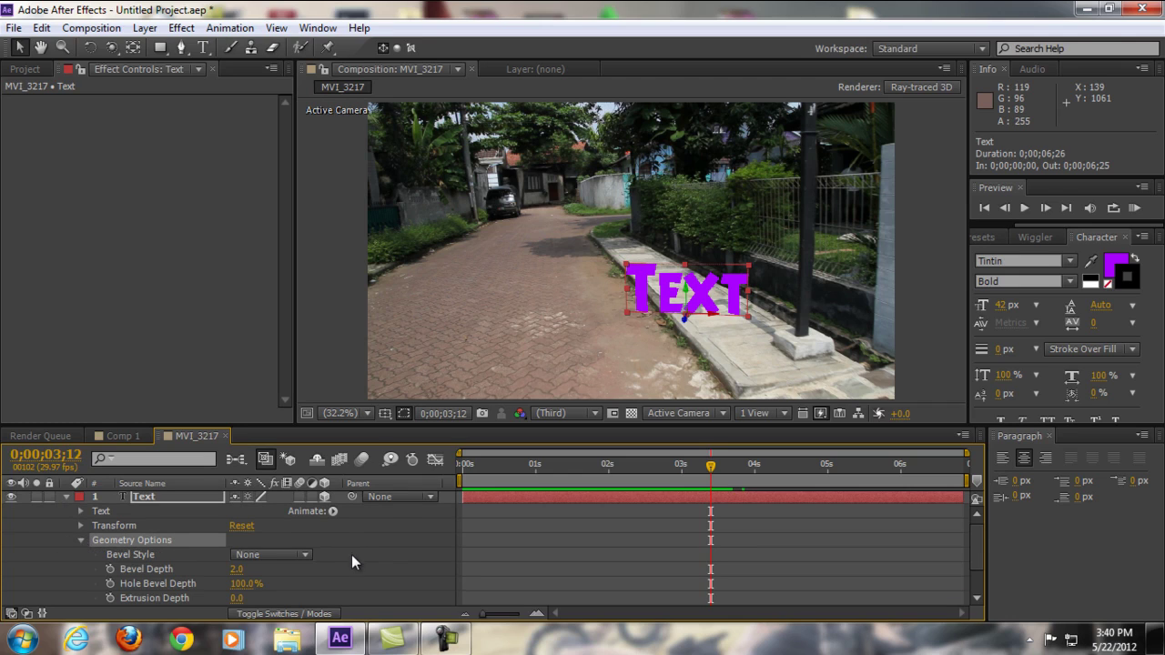
pyautogui.scroll(-1, 346, 561)
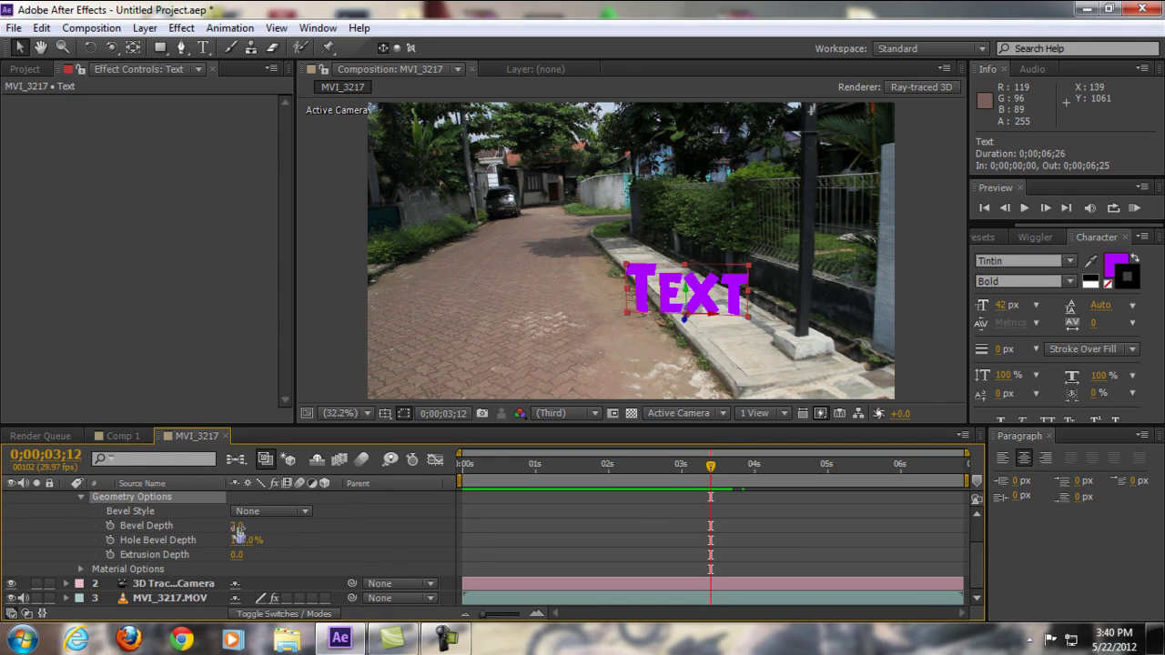
pyautogui.click(152, 556)
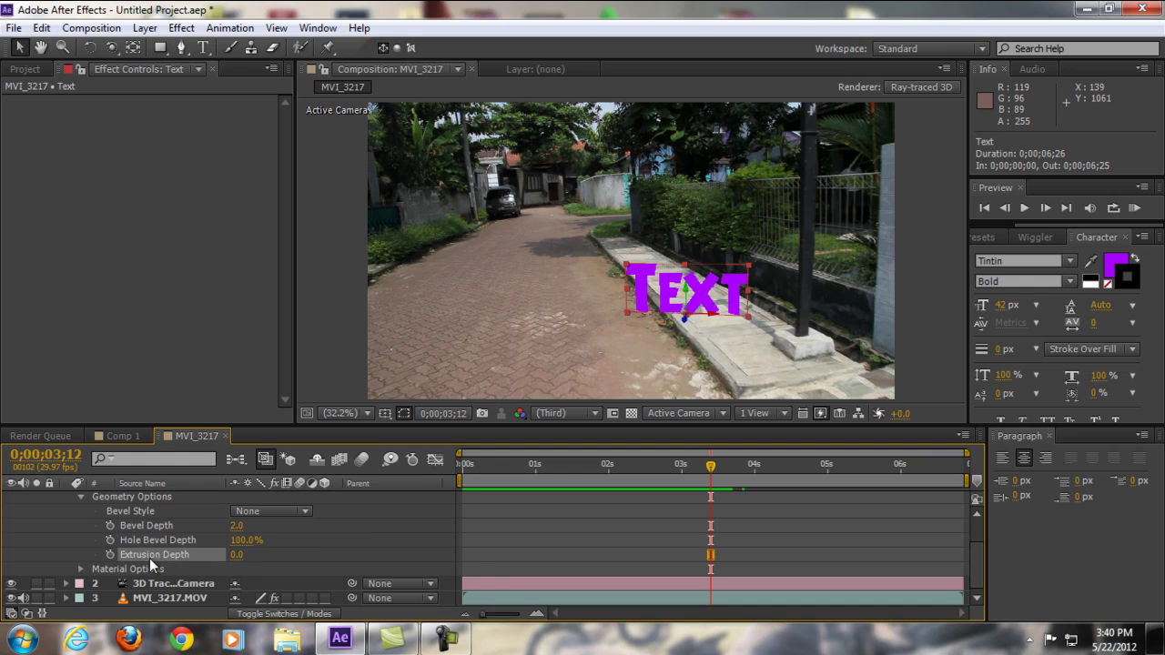
pyautogui.moveTo(237, 554); pyautogui.dragTo(246, 555)
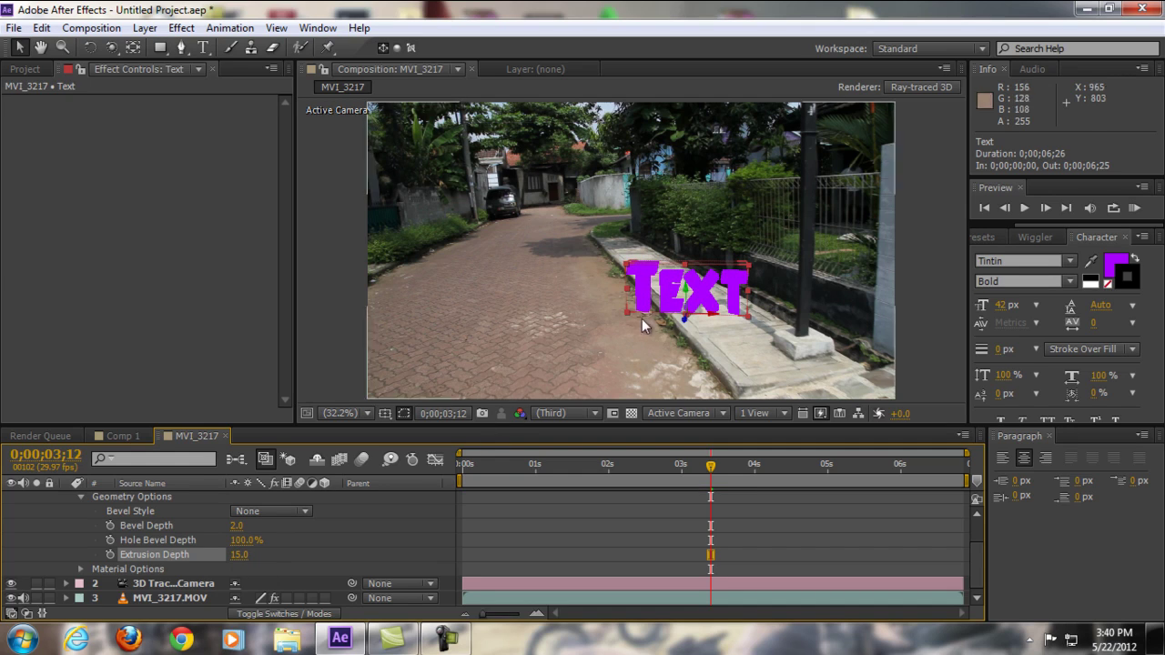
pyautogui.moveTo(725, 478); pyautogui.dragTo(917, 466)
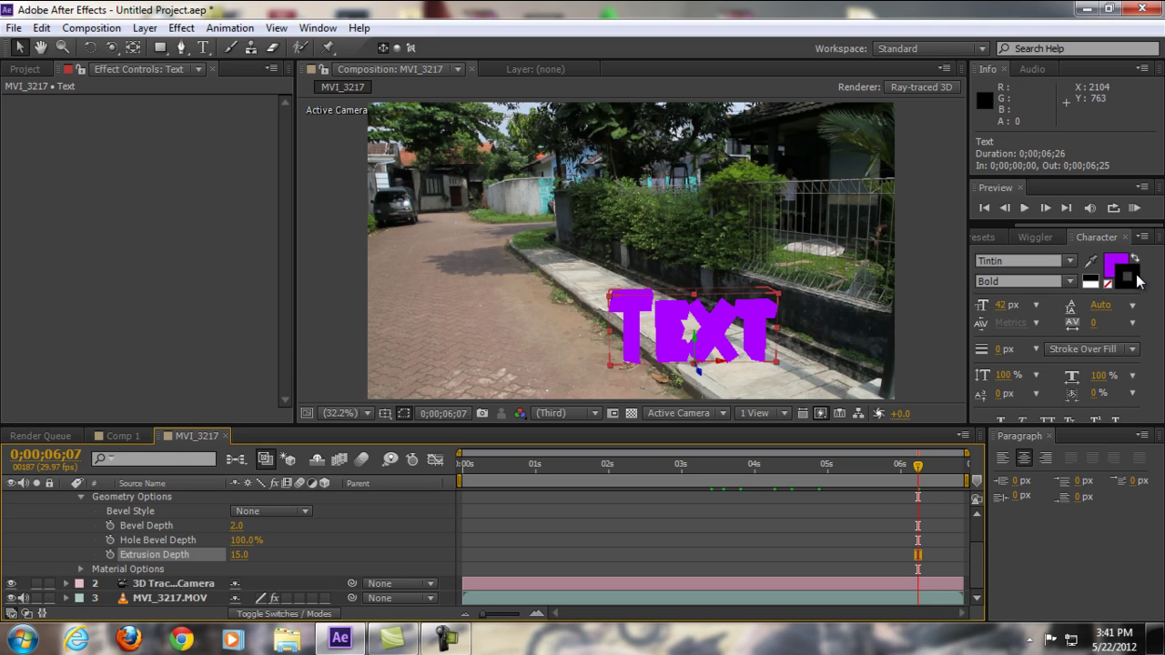
# Make the text stroke black, set Bevel Style to Convex and Bevel Depth to 4.0.
pyautogui.click(1131, 276)
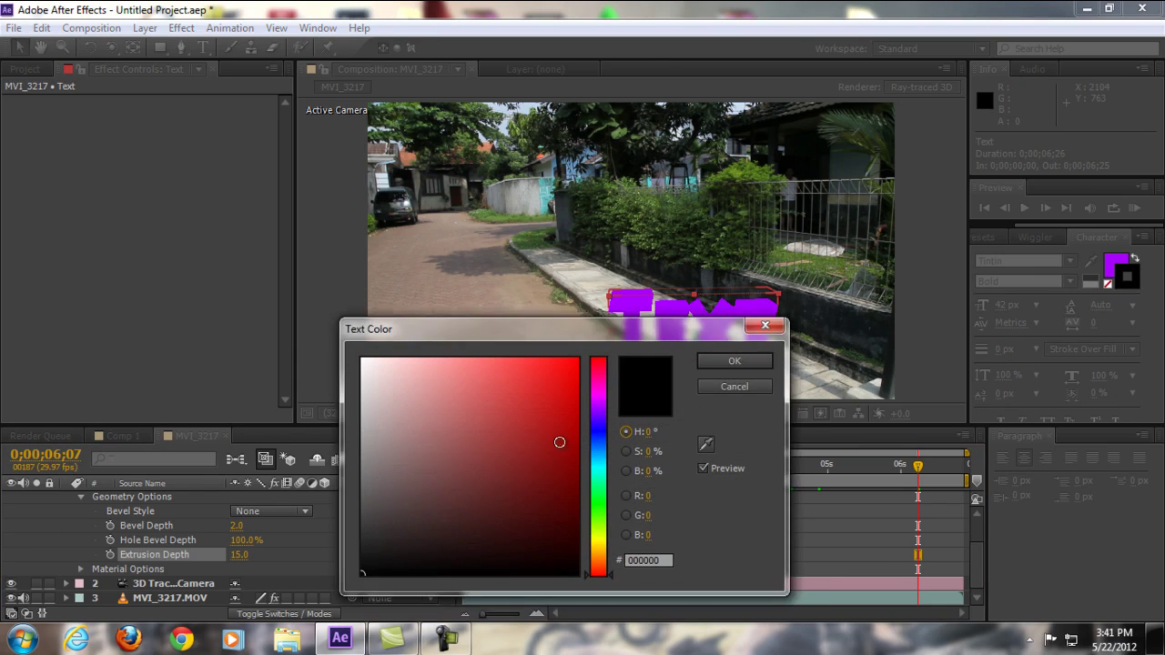
pyautogui.click(730, 362)
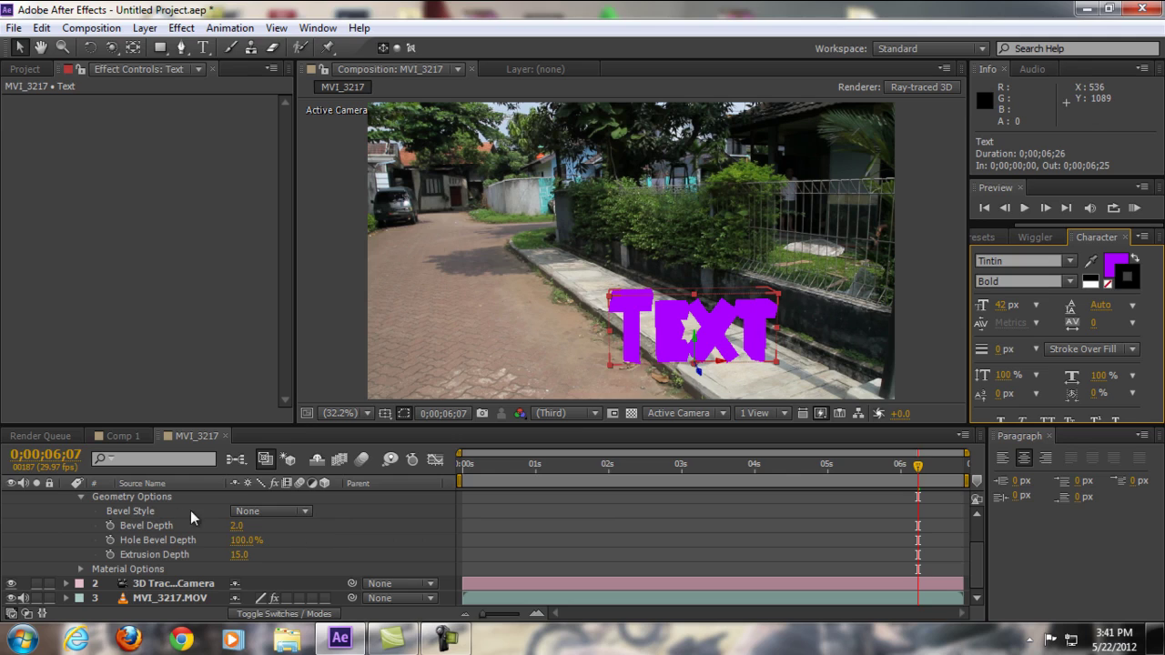
pyautogui.click(292, 511)
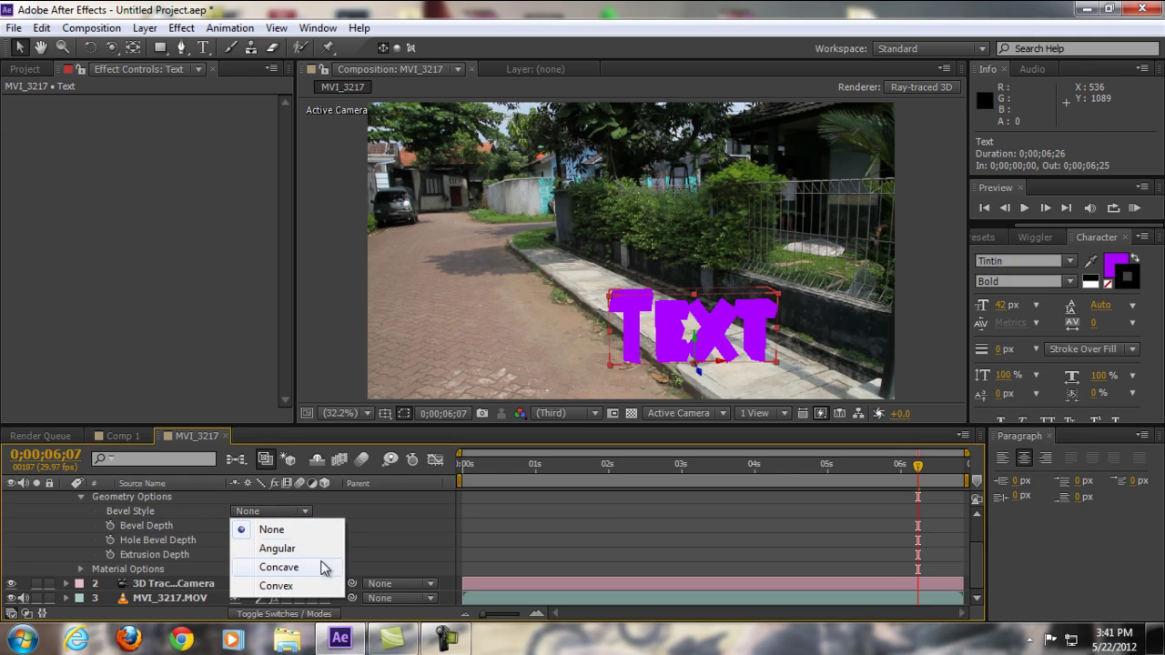
pyautogui.click(276, 587)
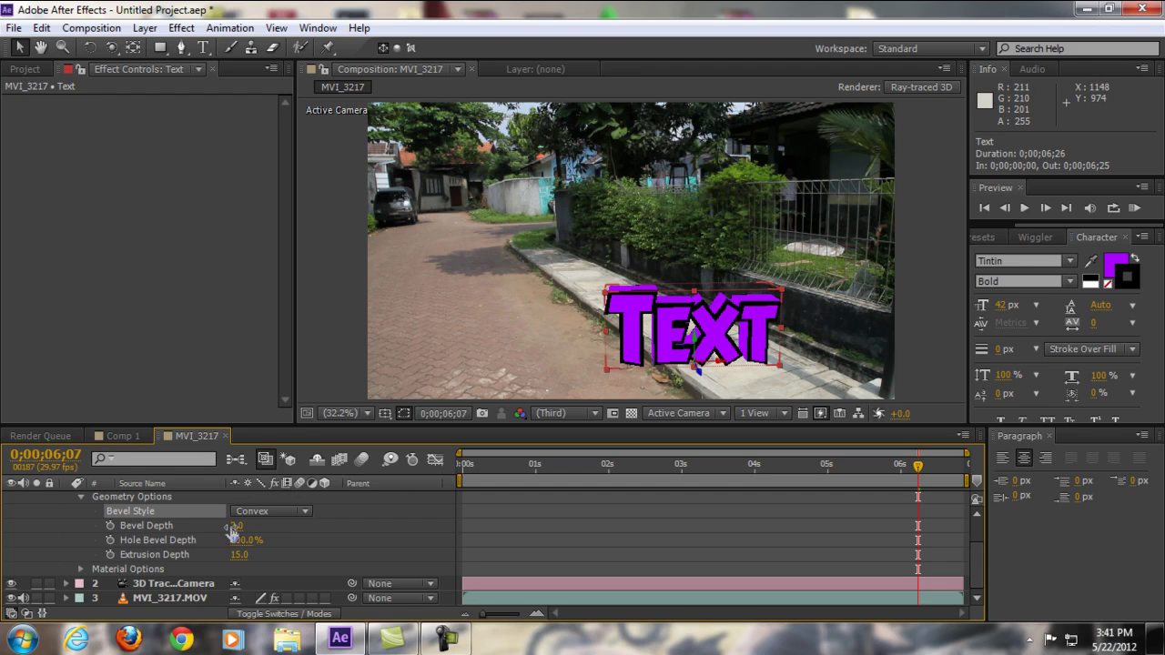
pyautogui.moveTo(237, 526); pyautogui.dragTo(249, 526)
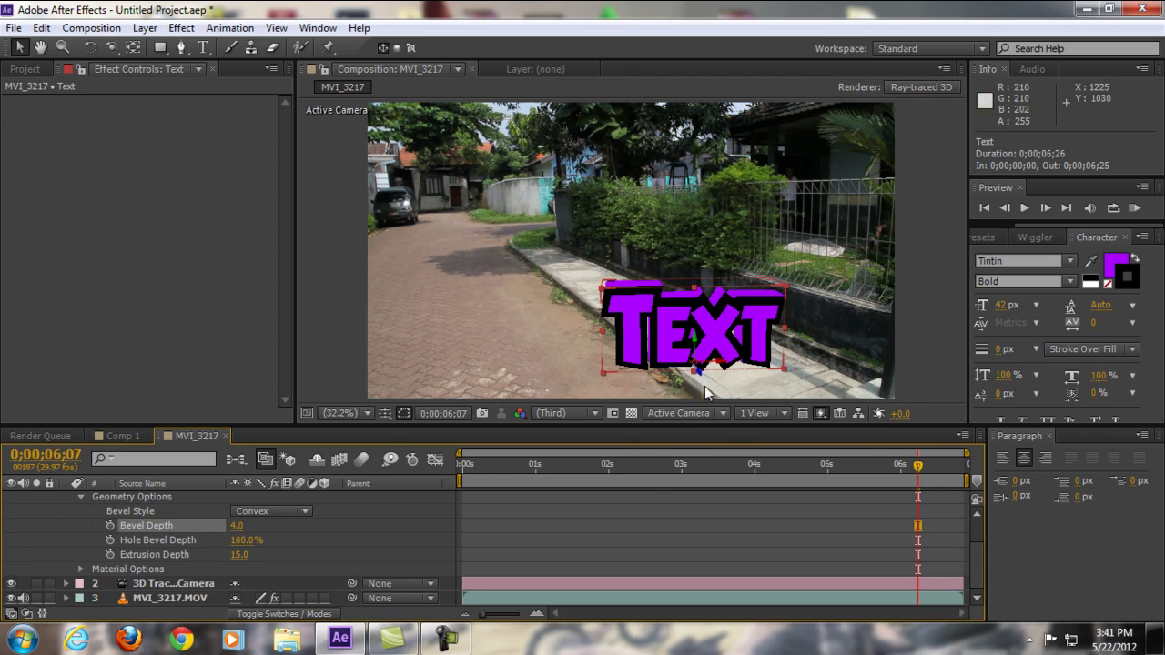
# Collapse the Text layer and RAM preview from frame 0 to check the beveled text.
pyautogui.scroll(1, 97, 530)
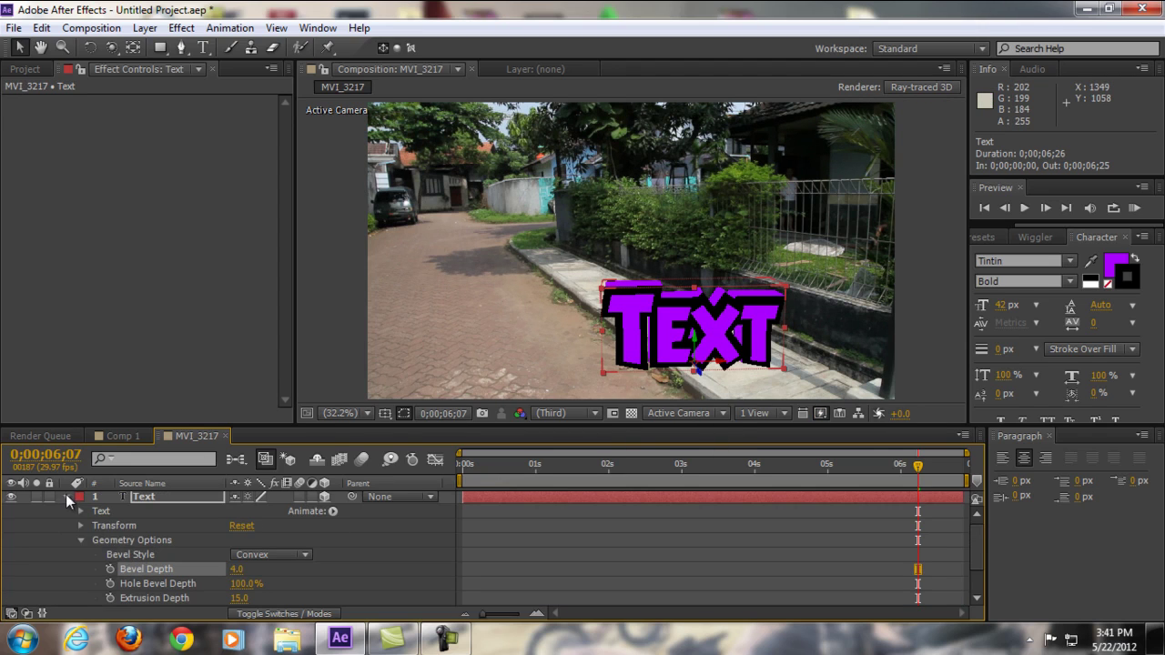
pyautogui.click(65, 497)
pyautogui.moveTo(724, 466); pyautogui.dragTo(462, 466)
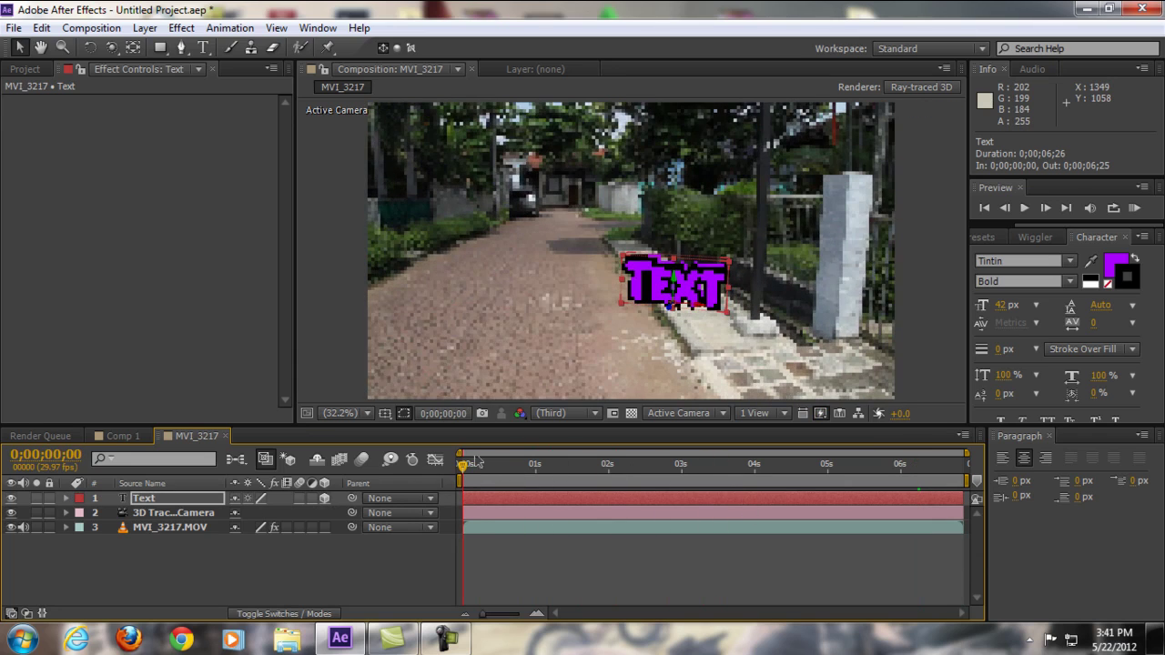
pyautogui.click(1138, 208)
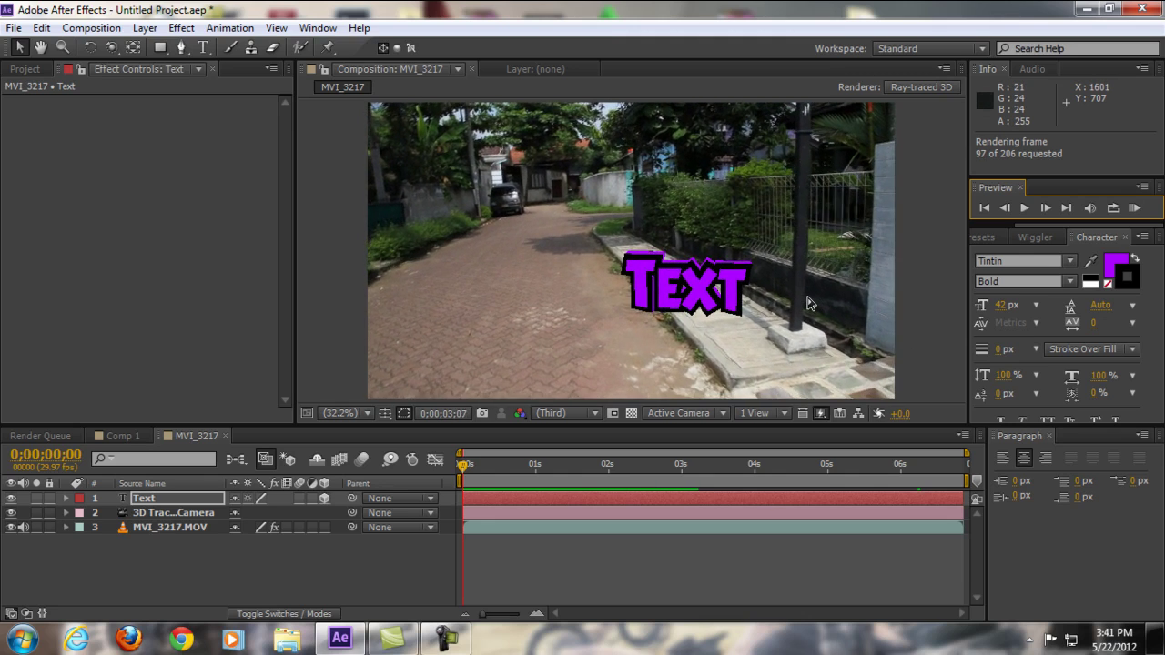
pyautogui.click(601, 473)
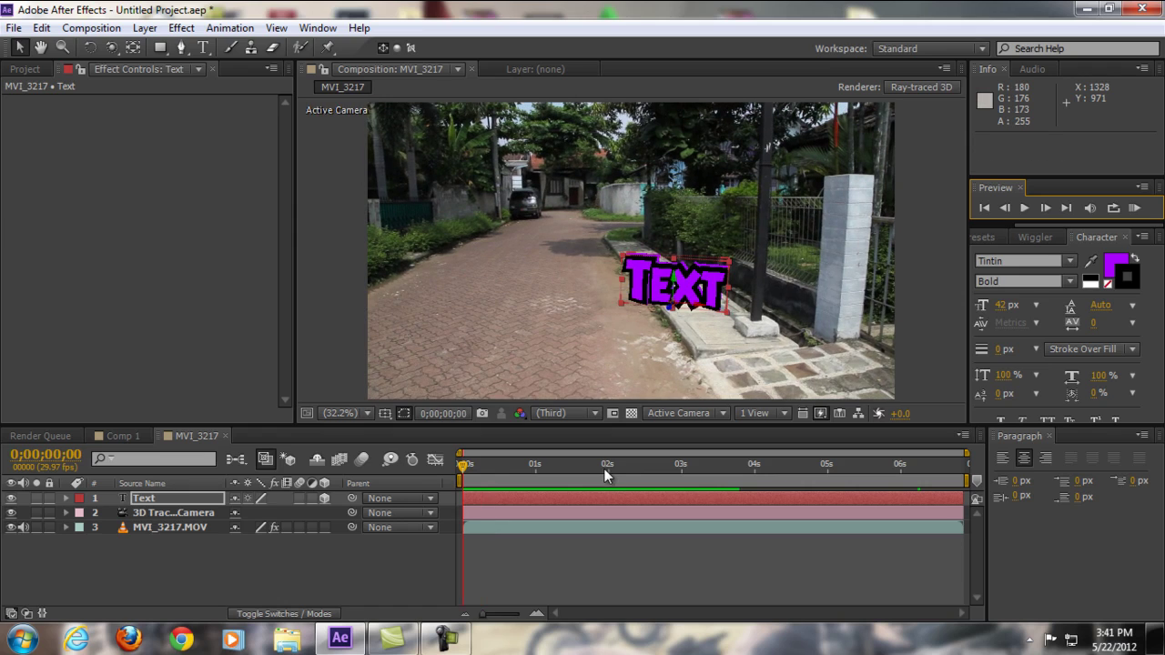
pyautogui.click(108, 437)
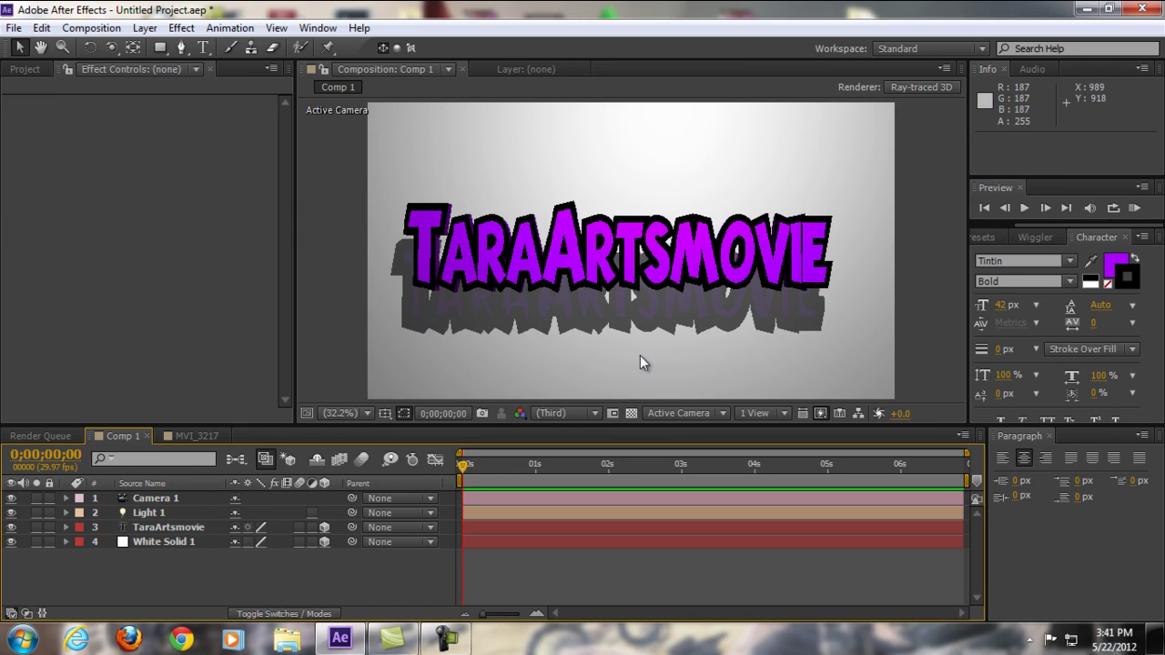
pyautogui.click(1134, 207)
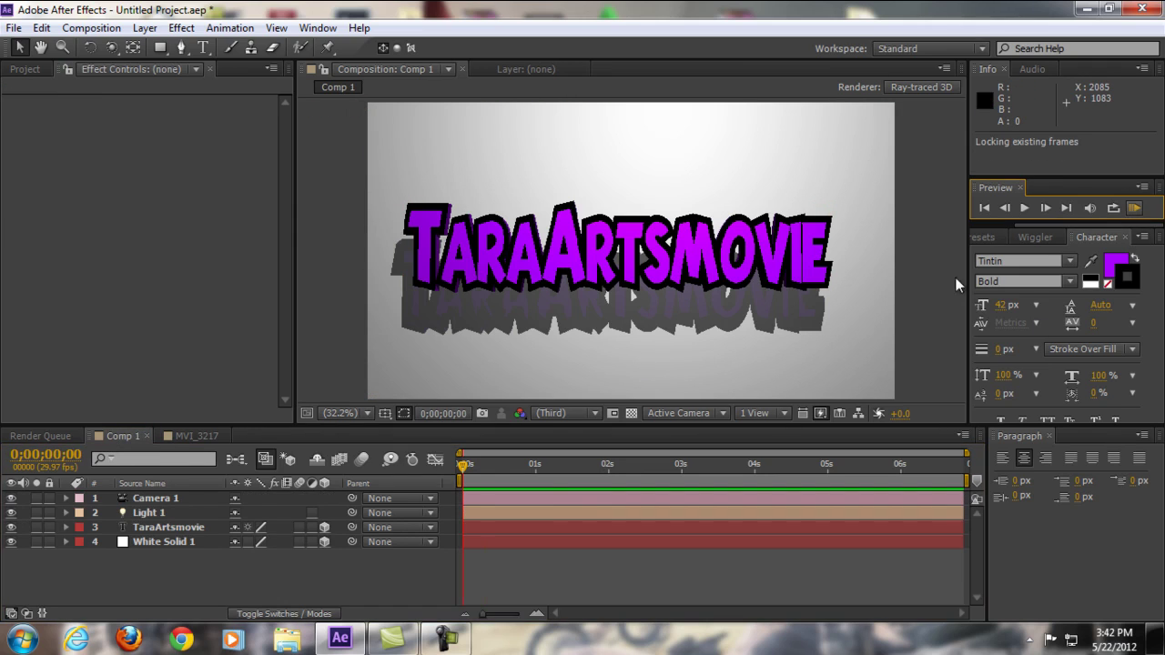
pyautogui.click(587, 473)
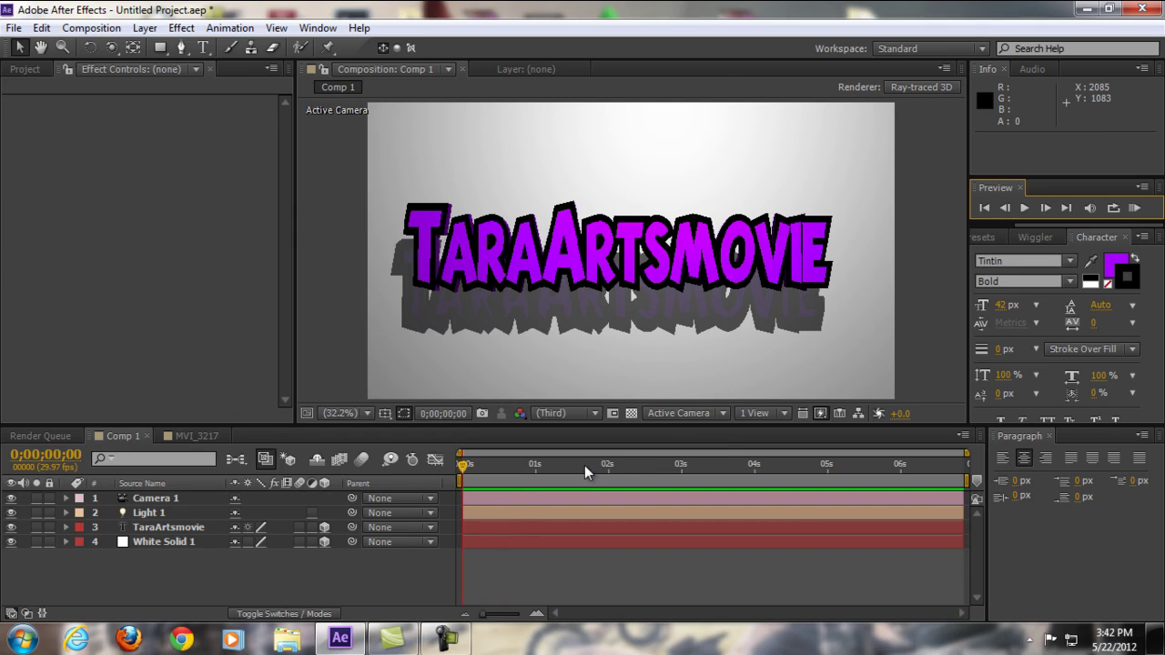
pyautogui.click(110, 47)
pyautogui.moveTo(557, 304); pyautogui.dragTo(623, 344)
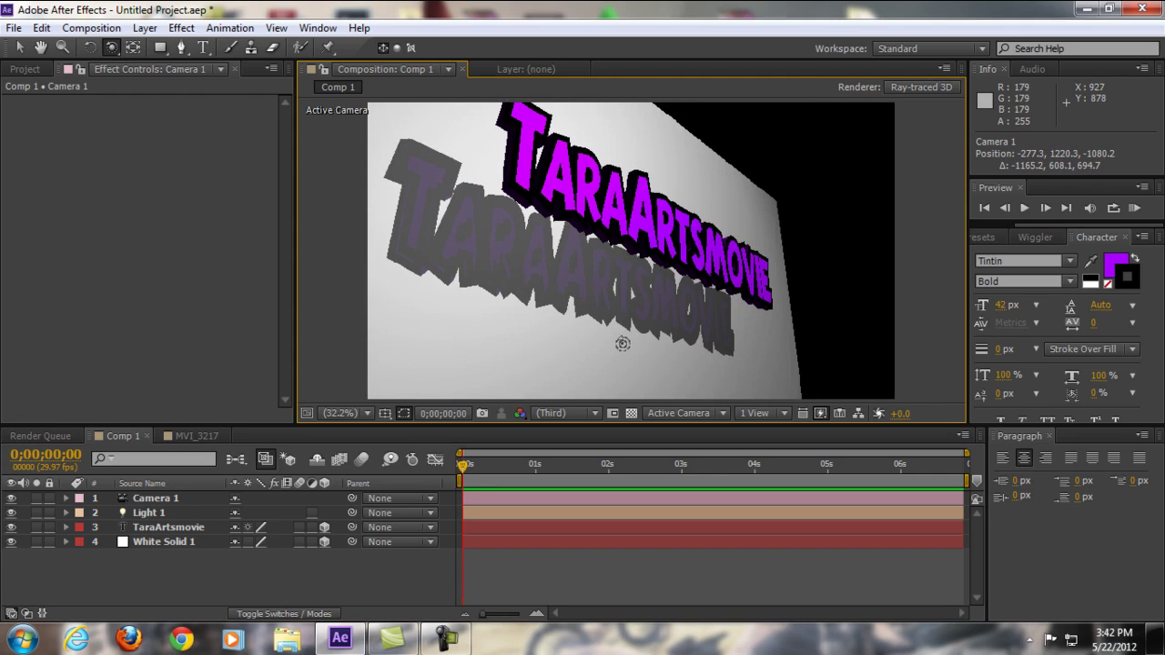
pyautogui.moveTo(657, 248); pyautogui.dragTo(596, 292)
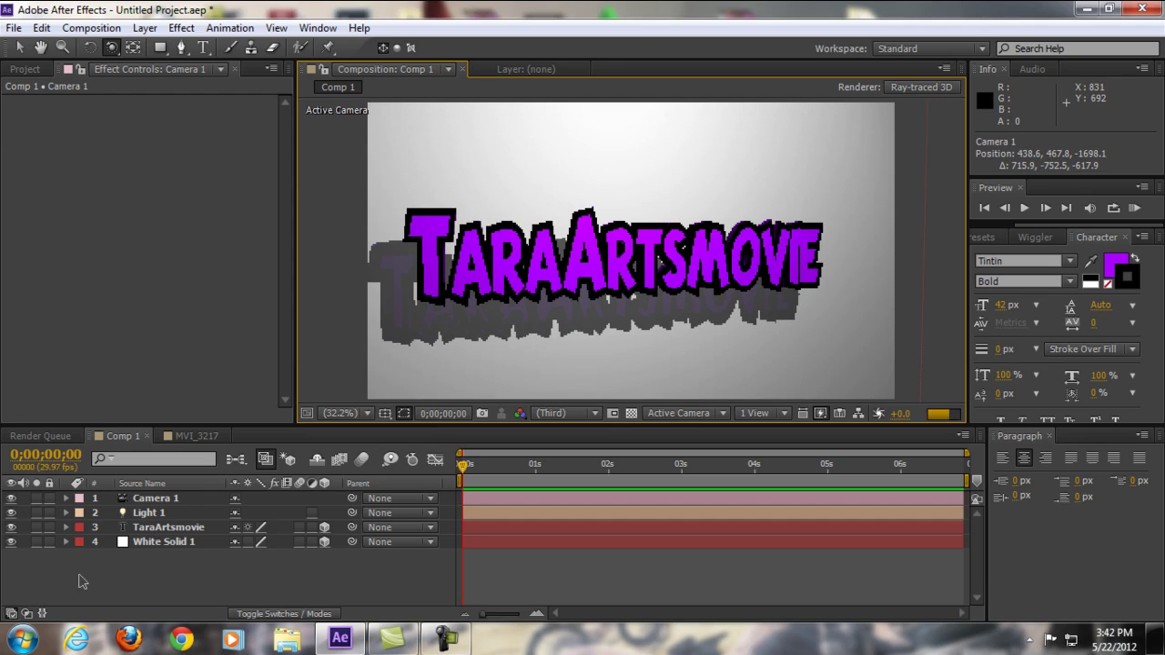
pyautogui.click(163, 513)
pyautogui.moveTo(547, 351); pyautogui.dragTo(492, 342)
# Return to the MVI_3217 composition and start a preview from 0;00;02;24.
pyautogui.click(194, 436)
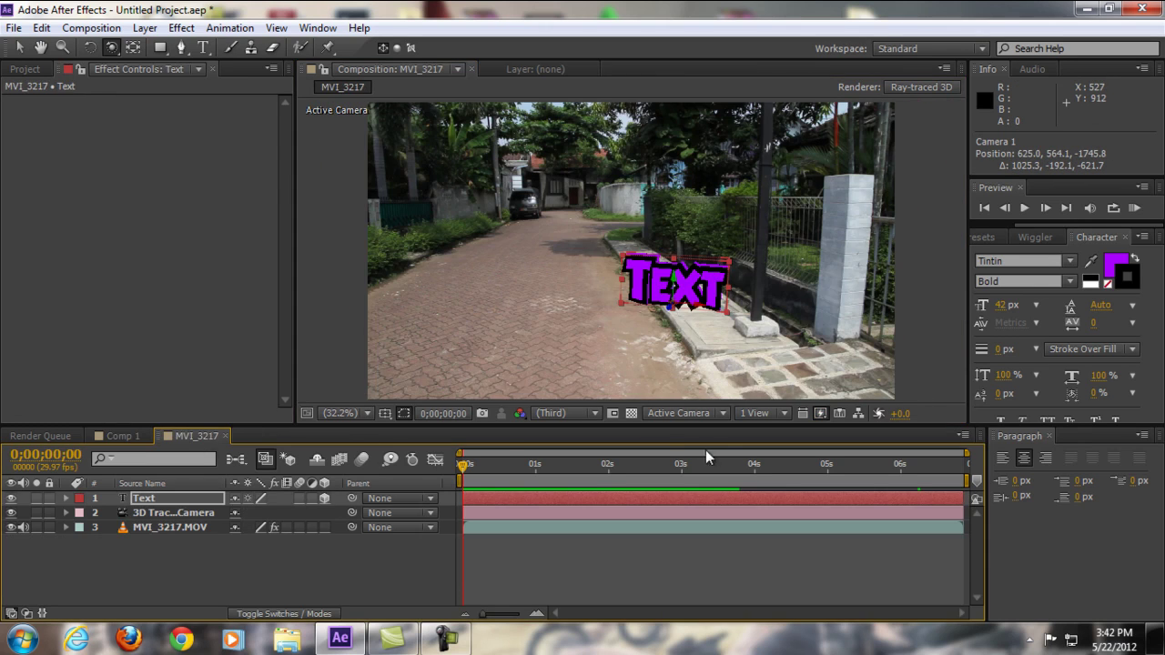
pyautogui.click(668, 462)
pyautogui.press('KP_0')
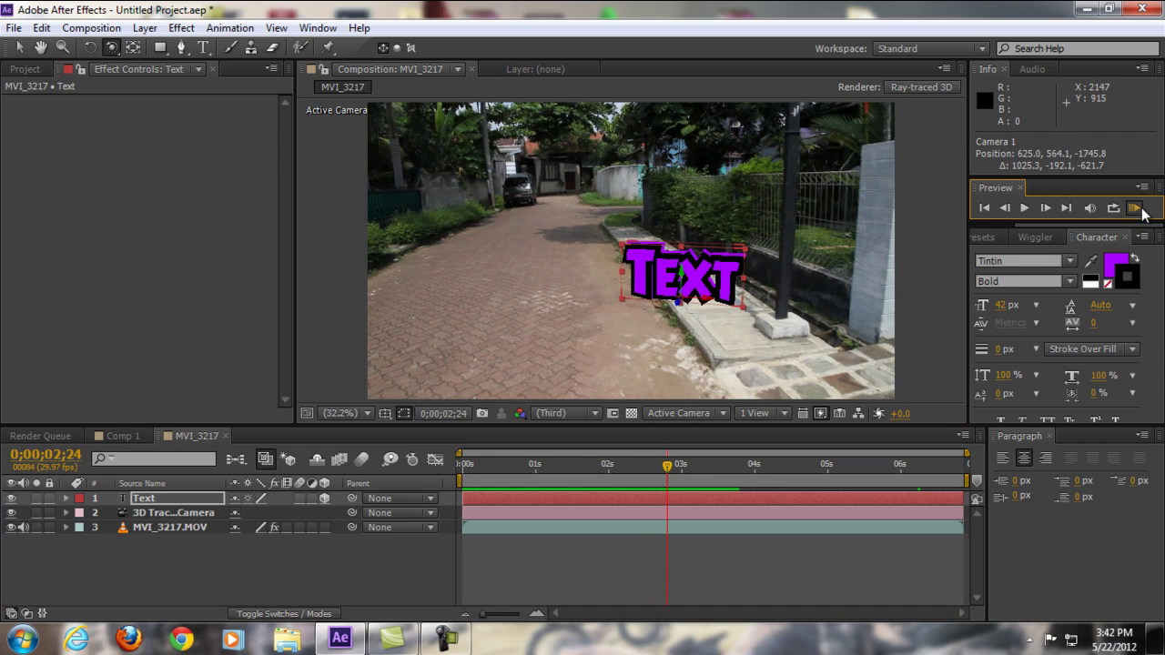